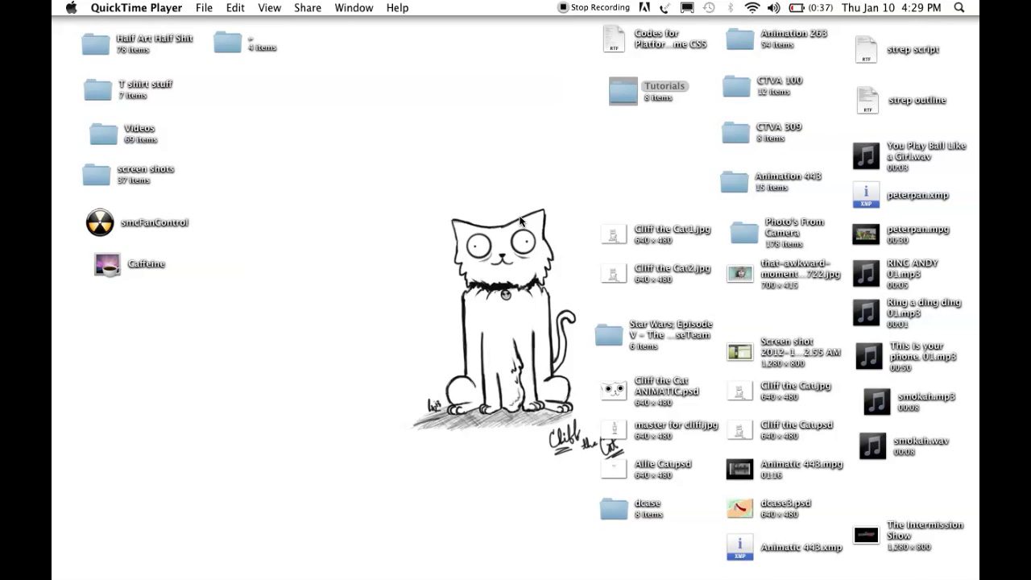
# Step: Launch Photoshop CS5 from the Dock and close the floating Color Efex Pro window
pyautogui.moveTo(491, 564)
pyautogui.moveTo(201, 571)
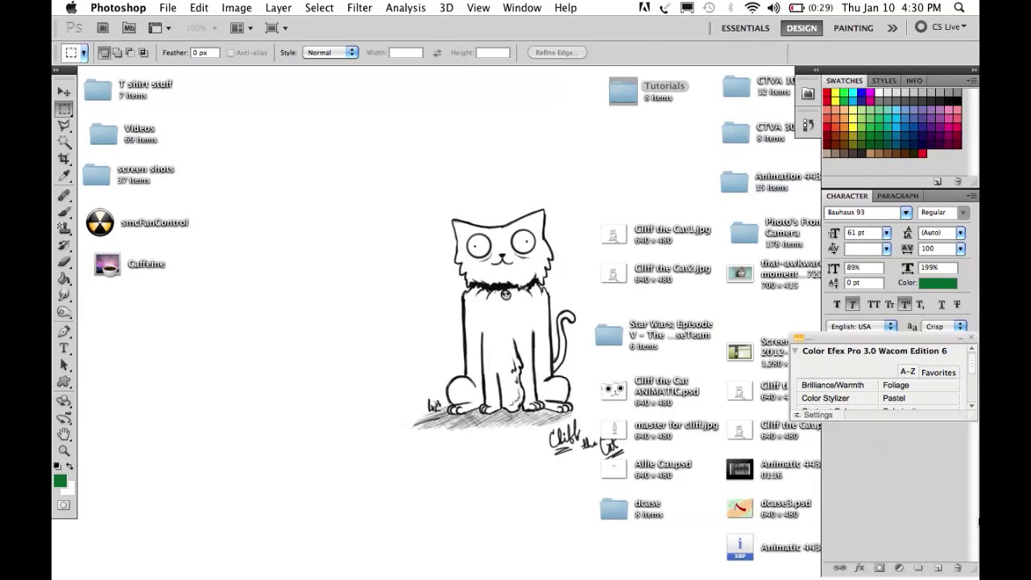
pyautogui.click(972, 338)
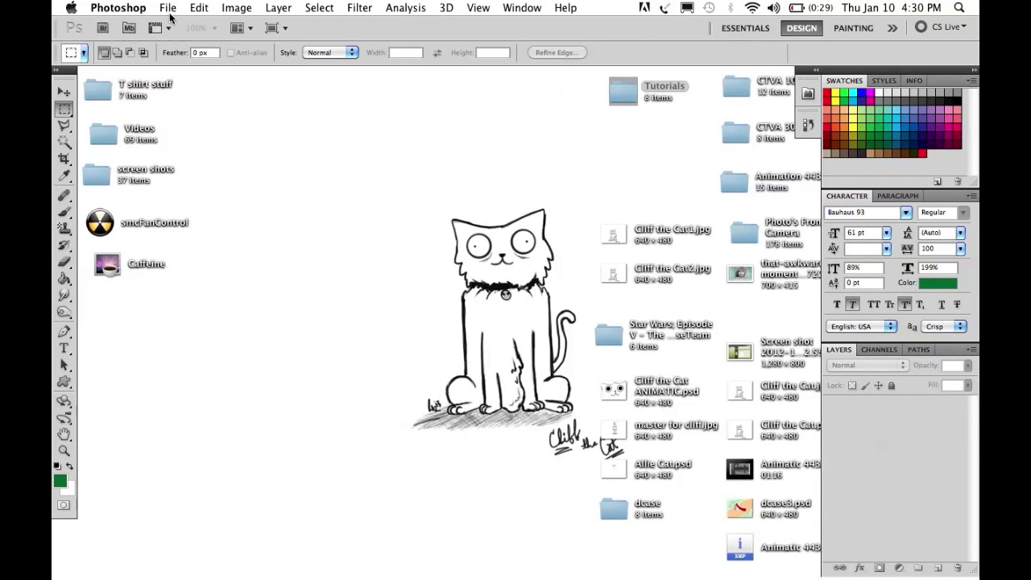
# Step: Switch briefly to the desktop, then bring Photoshop back to the front
pyautogui.click(168, 8)
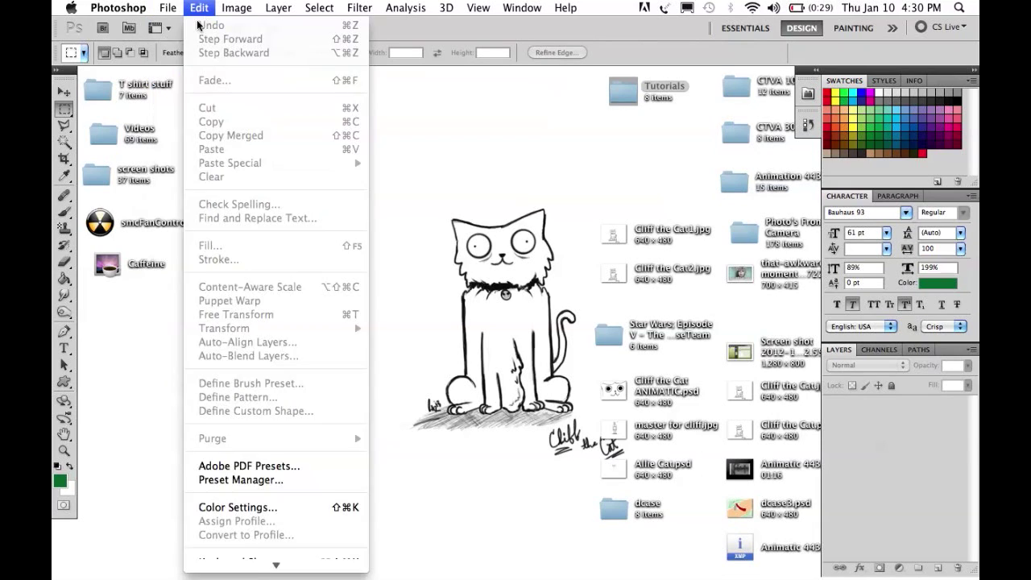
pyautogui.moveTo(294, 96)
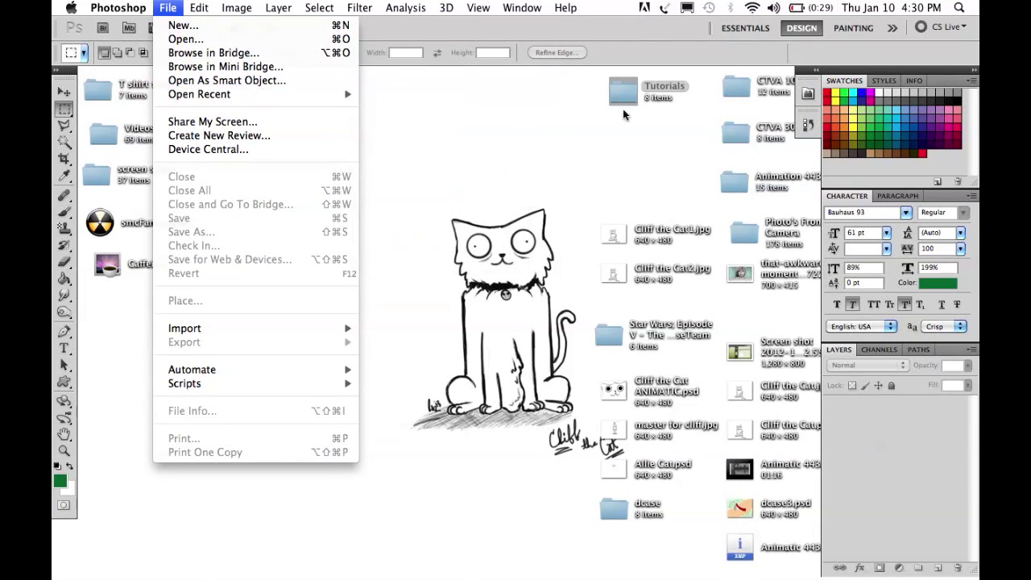
pyautogui.click(449, 123)
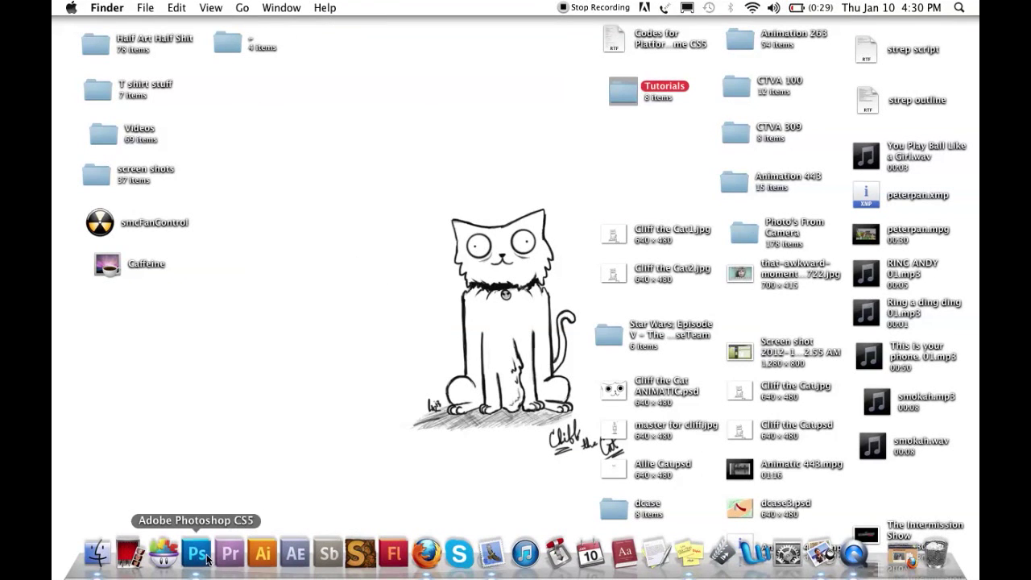
pyautogui.click(197, 552)
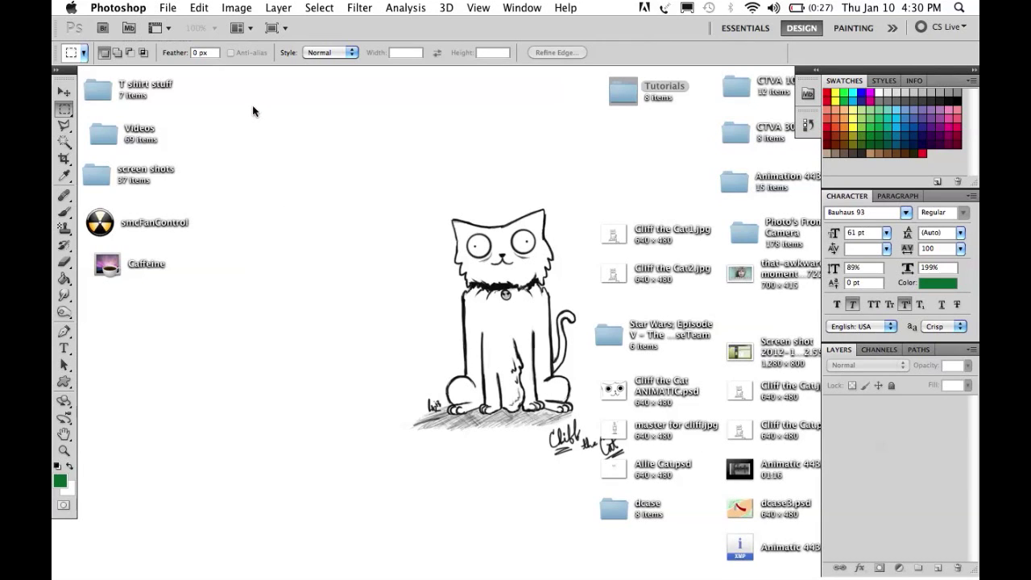
# Step: Check the new document size of 550 × 400 pixels, then cancel without creating it
pyautogui.click(169, 8)
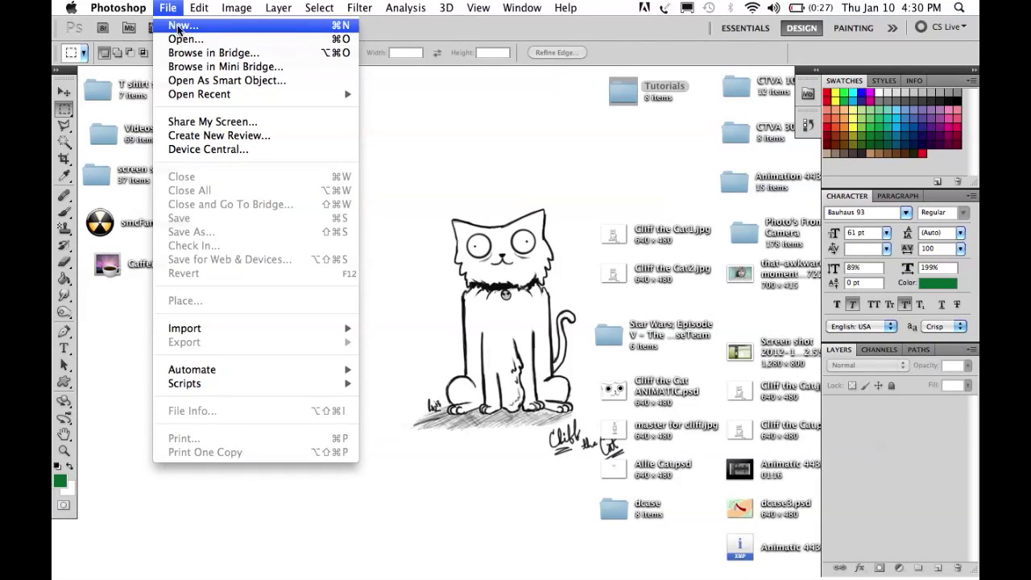
pyautogui.click(183, 25)
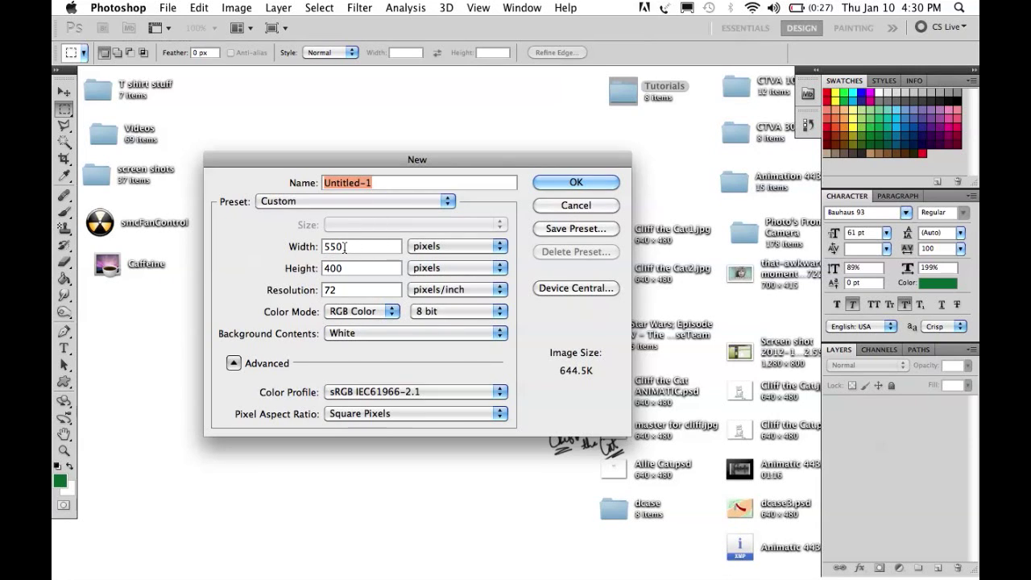
pyautogui.click(342, 246)
pyautogui.click(350, 268)
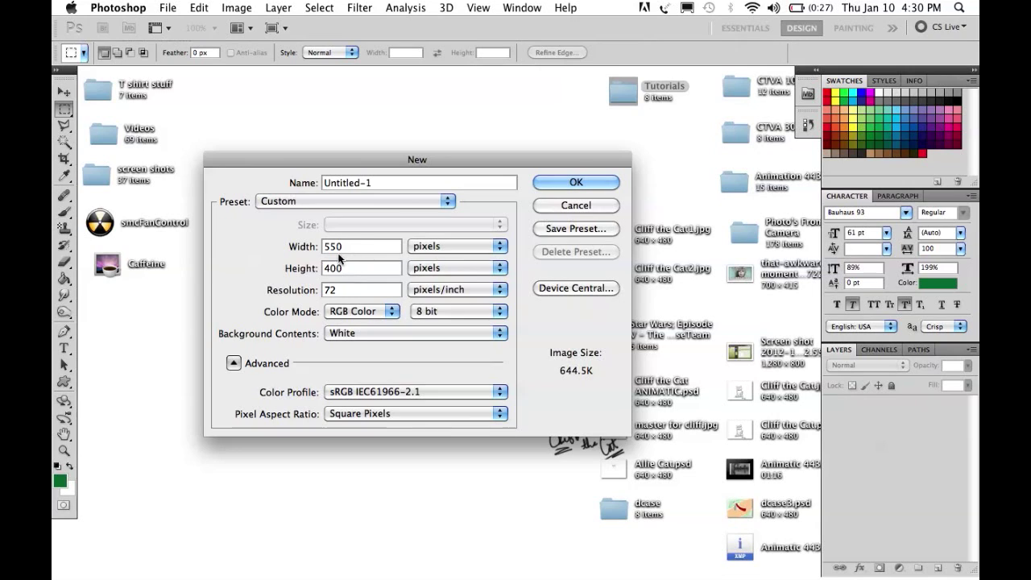
pyautogui.doubleClick(346, 248)
pyautogui.doubleClick(355, 268)
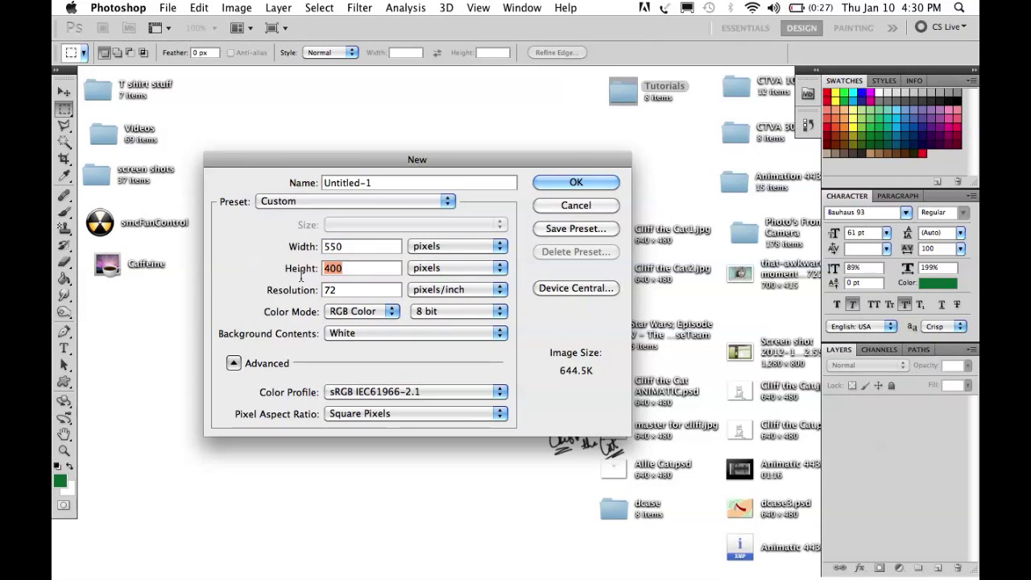
pyautogui.click(573, 206)
# Step: Reopen panningBGtut.psd from the recent files list
pyautogui.click(167, 7)
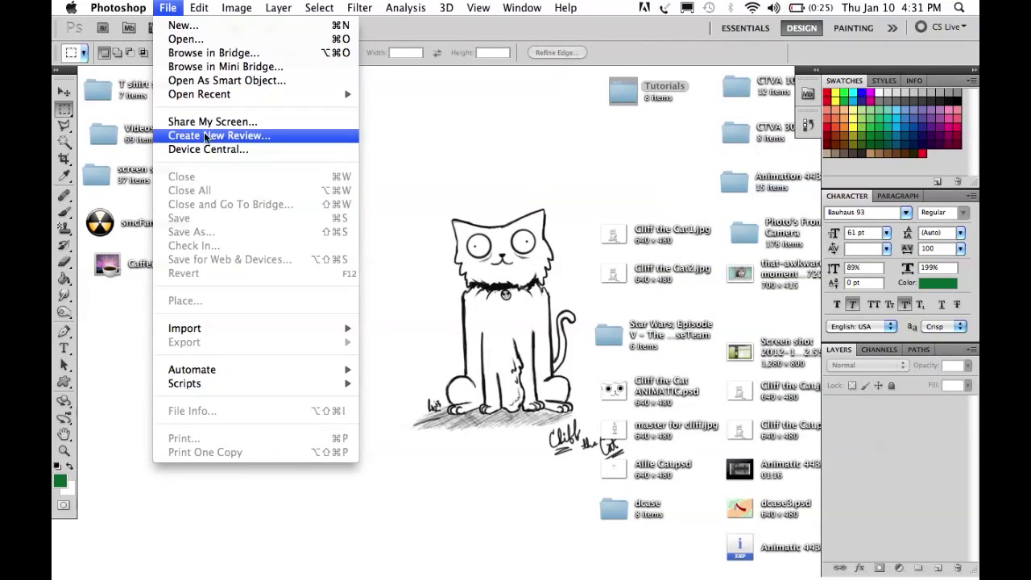
pyautogui.moveTo(328, 91)
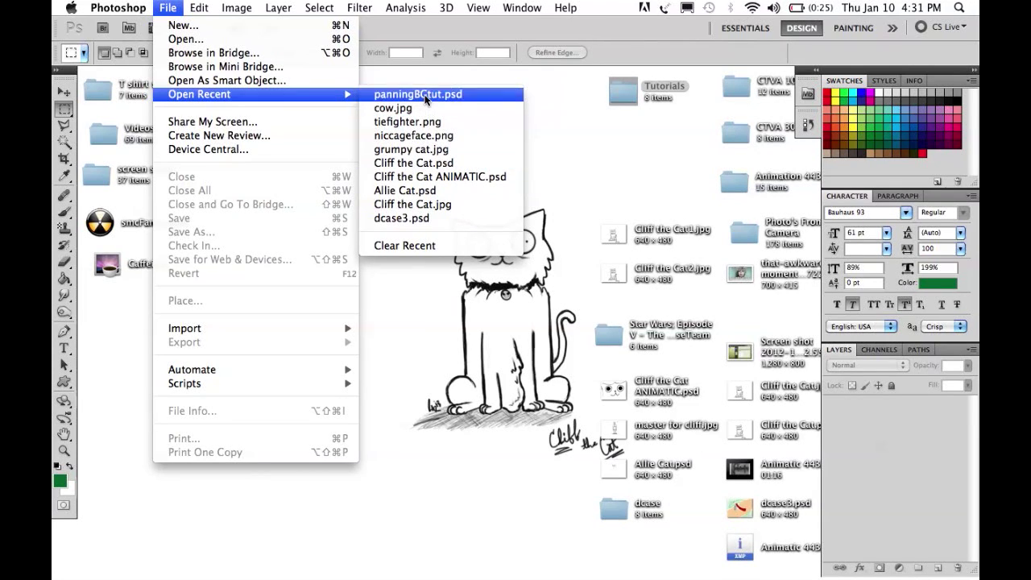
pyautogui.click(427, 95)
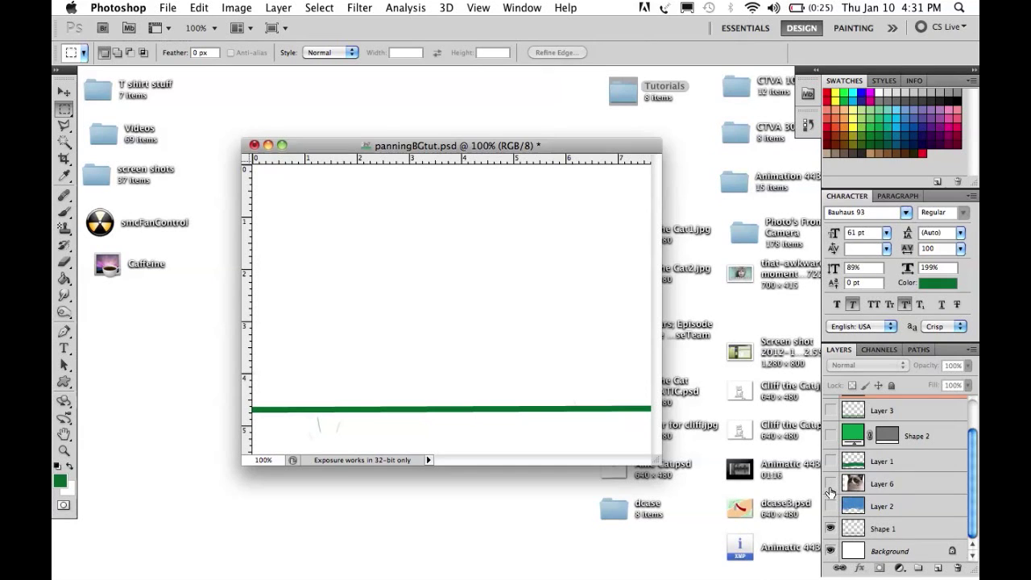
# Step: Show the hills, ground, cat, TIE fighter and grass layers, keeping the sky hidden, then quit
pyautogui.click(830, 462)
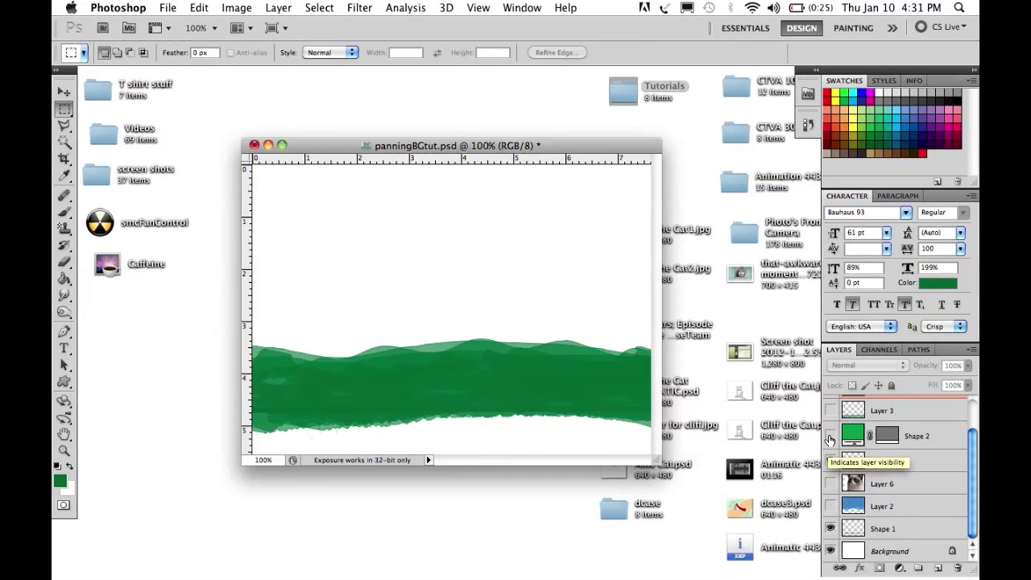
pyautogui.click(830, 436)
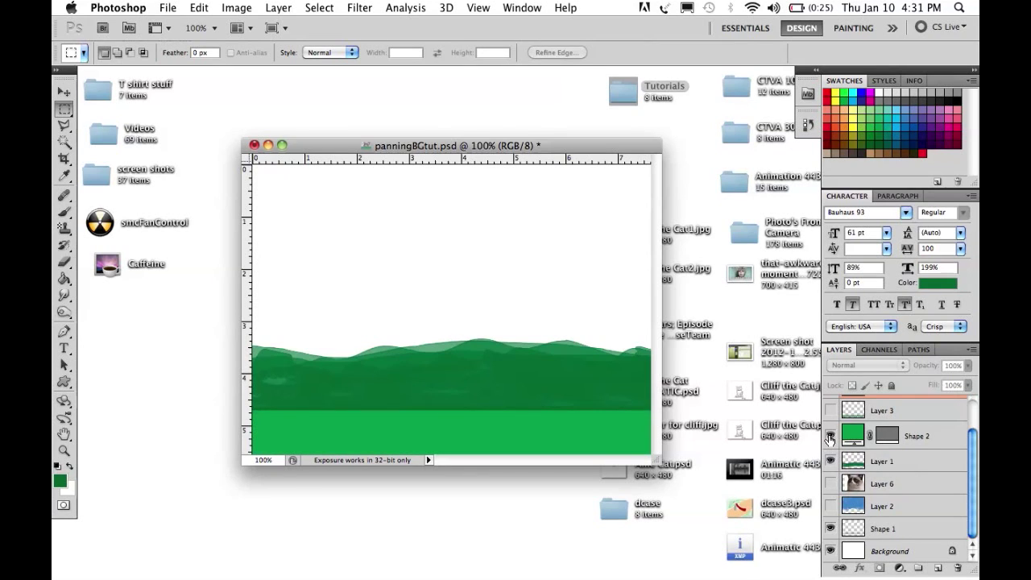
pyautogui.click(830, 506)
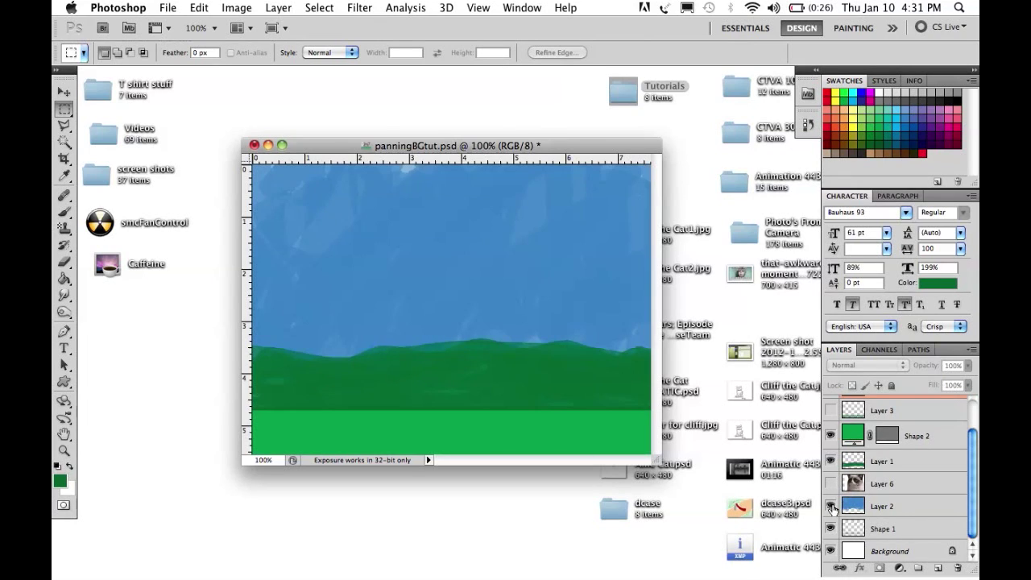
pyautogui.click(831, 506)
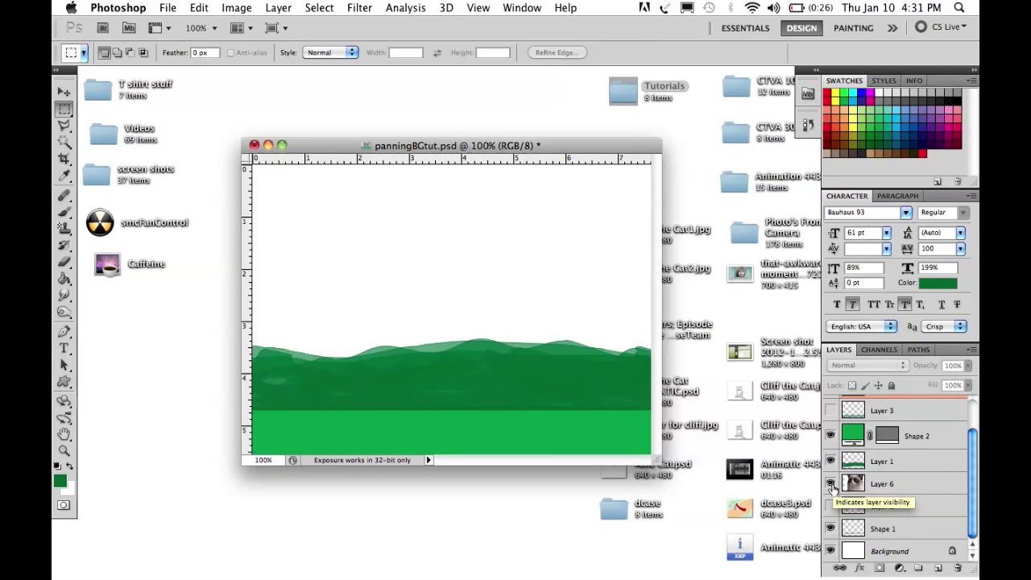
pyautogui.click(830, 484)
pyautogui.scroll(2, 861, 493)
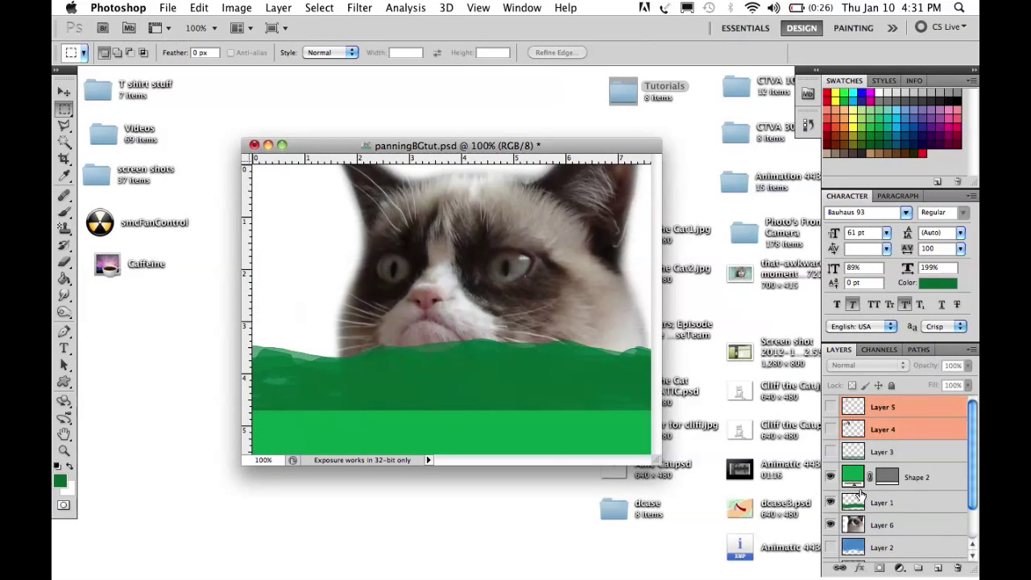
pyautogui.click(830, 429)
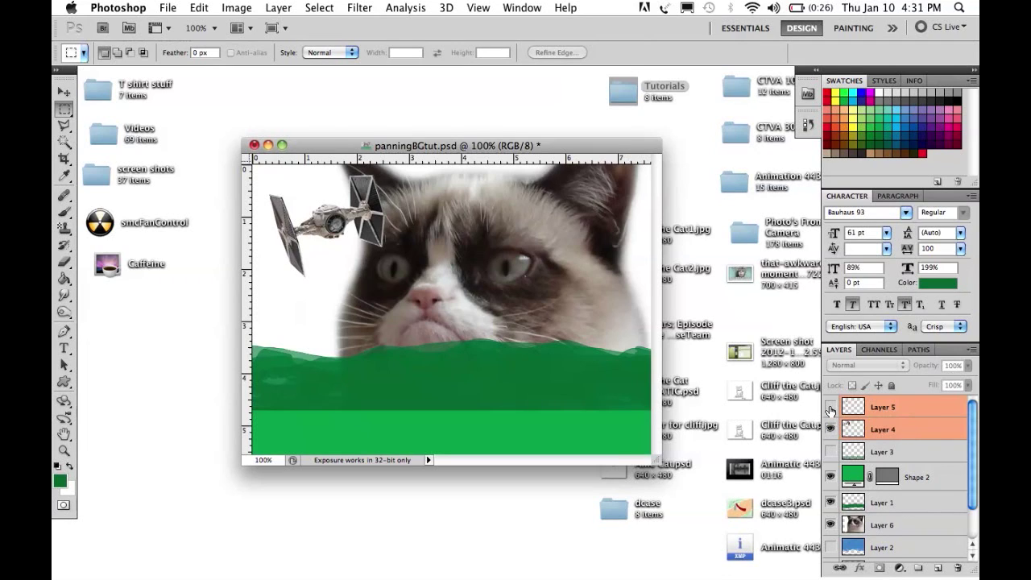
pyautogui.click(830, 407)
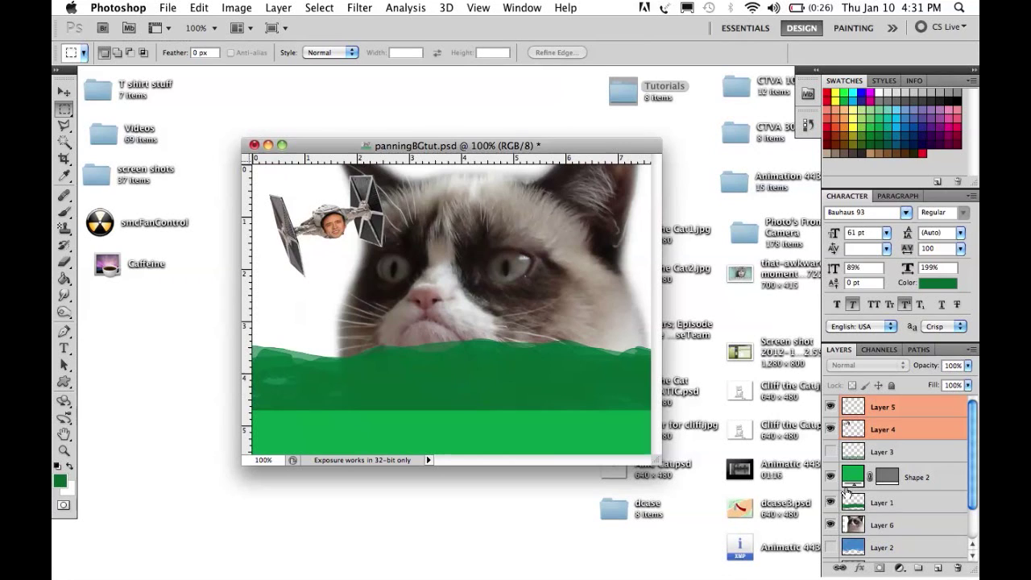
pyautogui.click(830, 452)
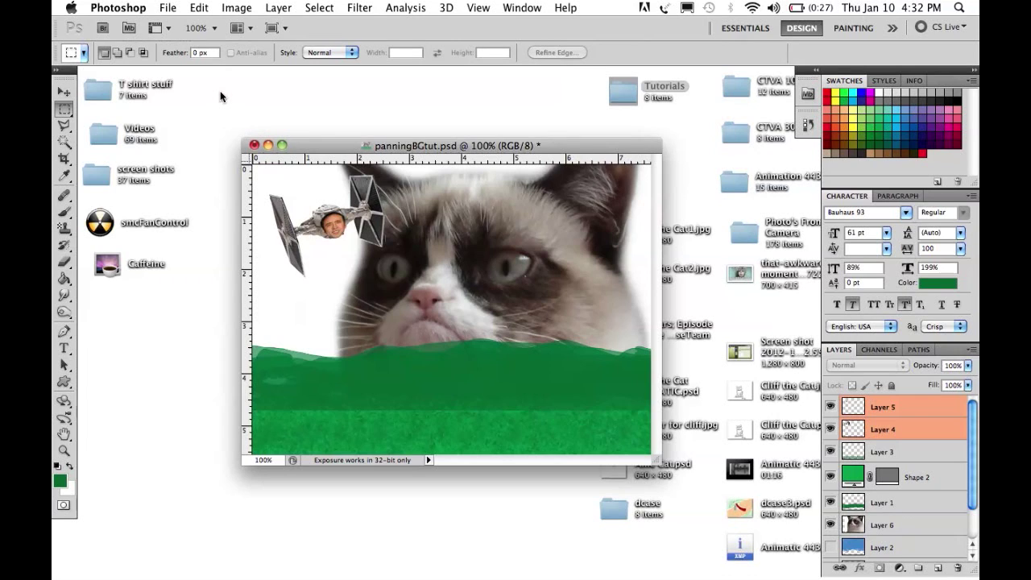
pyautogui.press('super+q')
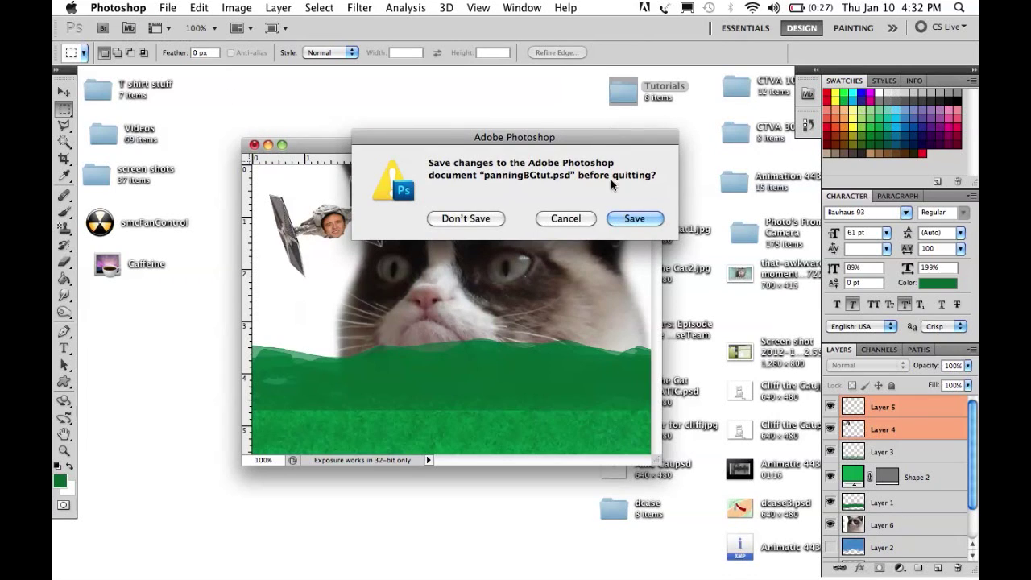
# Step: Quit Photoshop without saving and launch Flash CS5 from the Dock
pyautogui.click(488, 219)
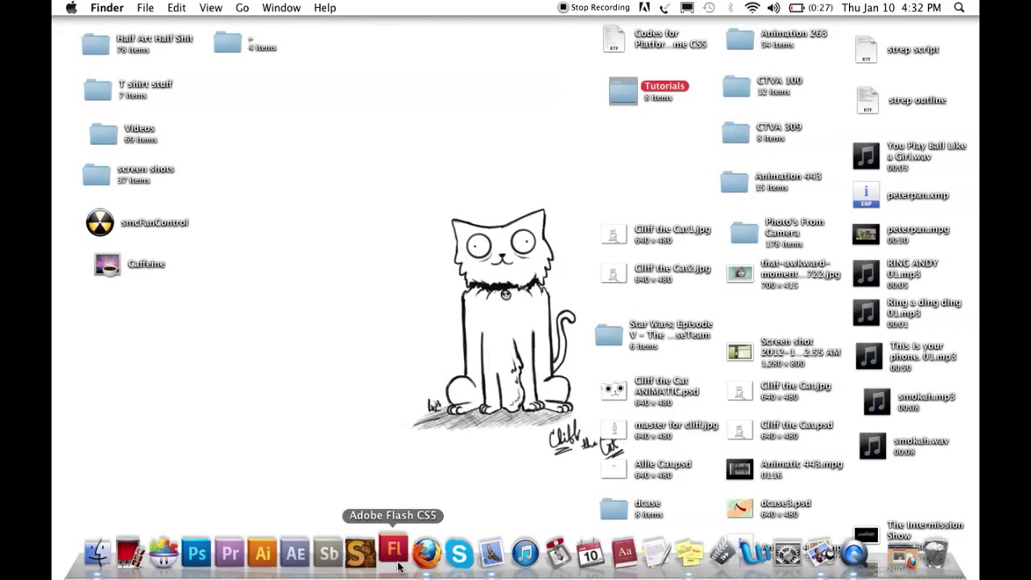
pyautogui.click(398, 566)
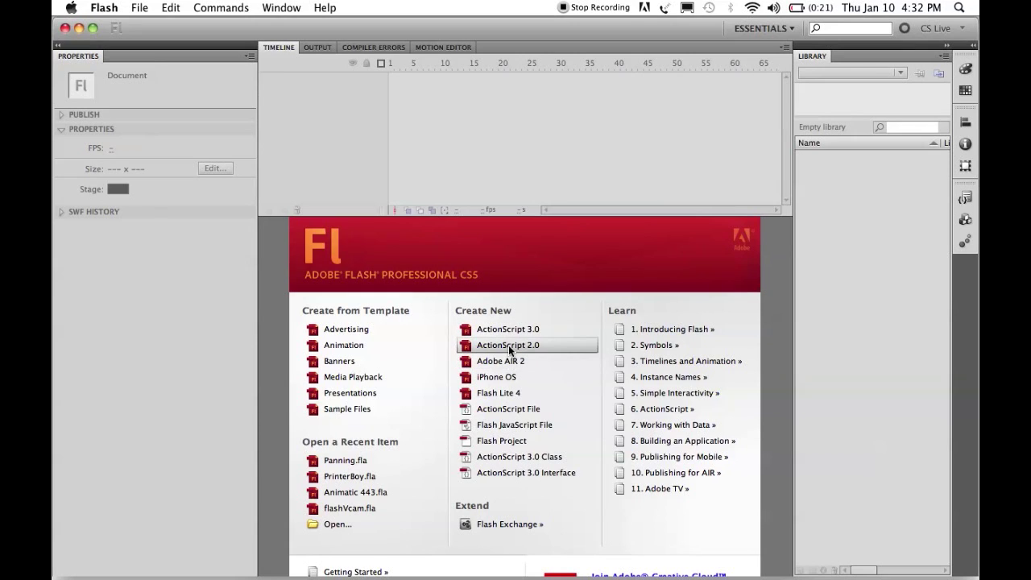
# Step: Create an ActionScript 2.0 document and import ReallyCoolbackGround.jpg from Desktop/Tutorials into its library
pyautogui.click(508, 346)
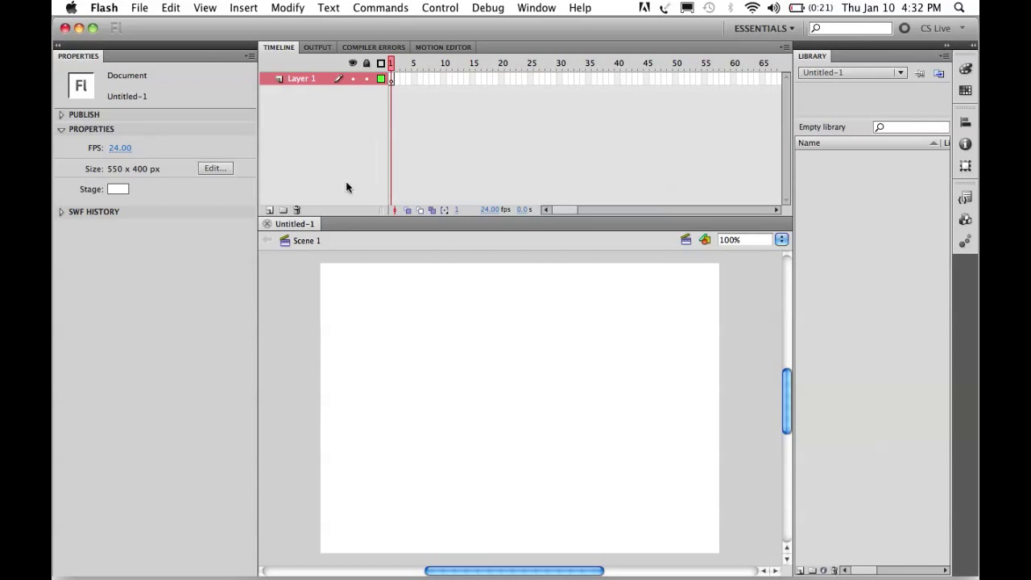
pyautogui.click(142, 8)
pyautogui.moveTo(212, 207)
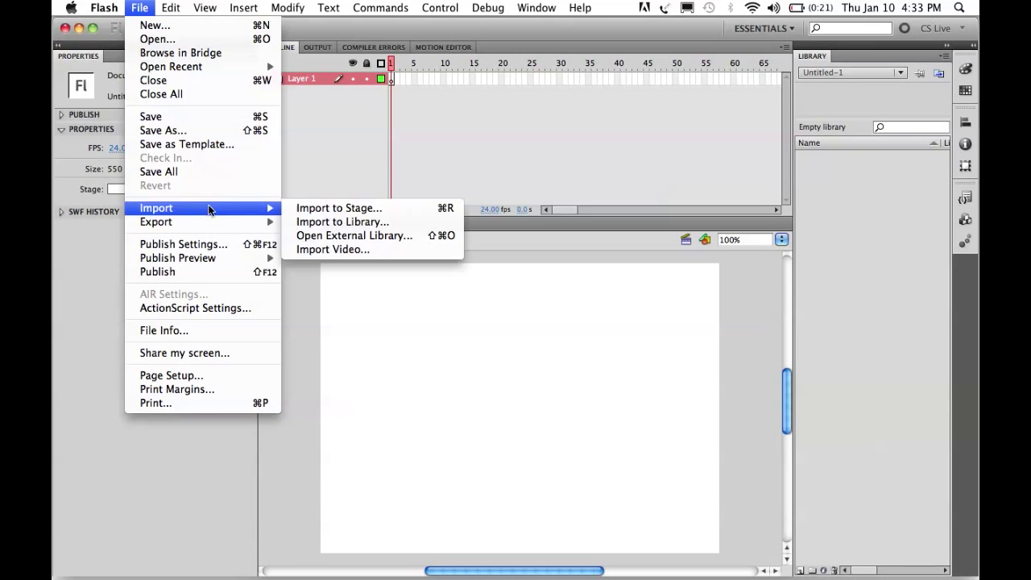
pyautogui.click(327, 229)
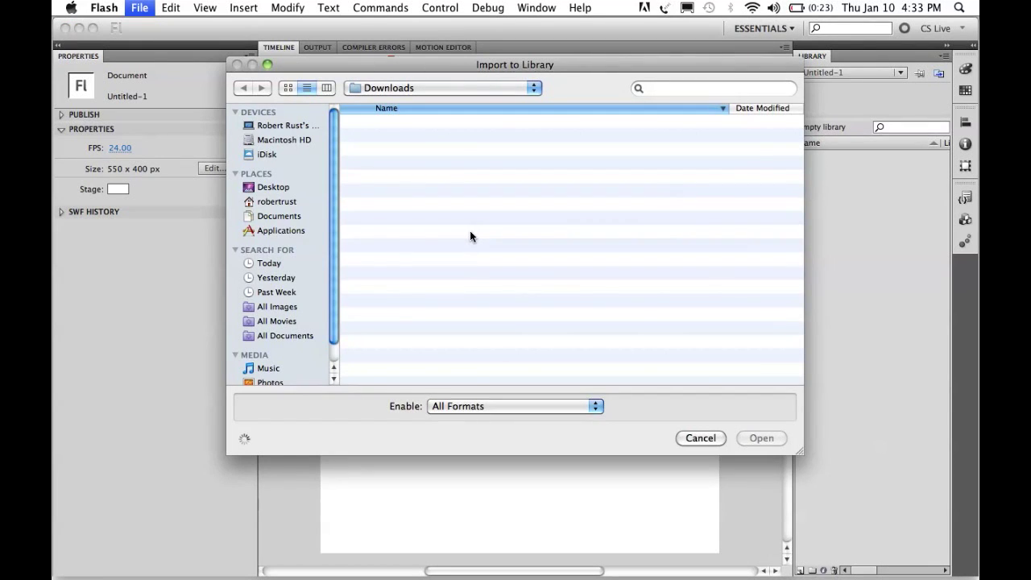
pyautogui.click(263, 191)
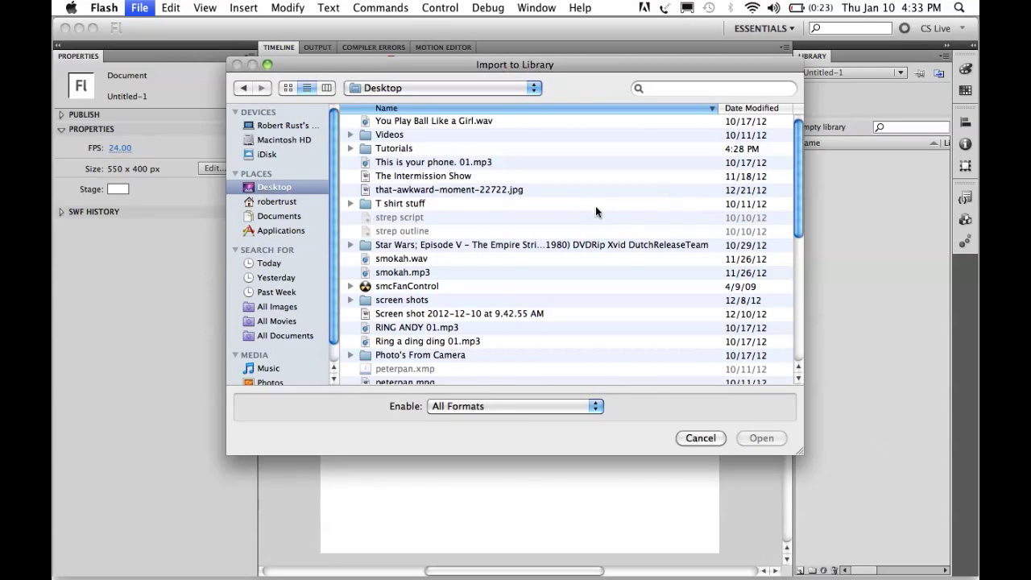
pyautogui.click(380, 149)
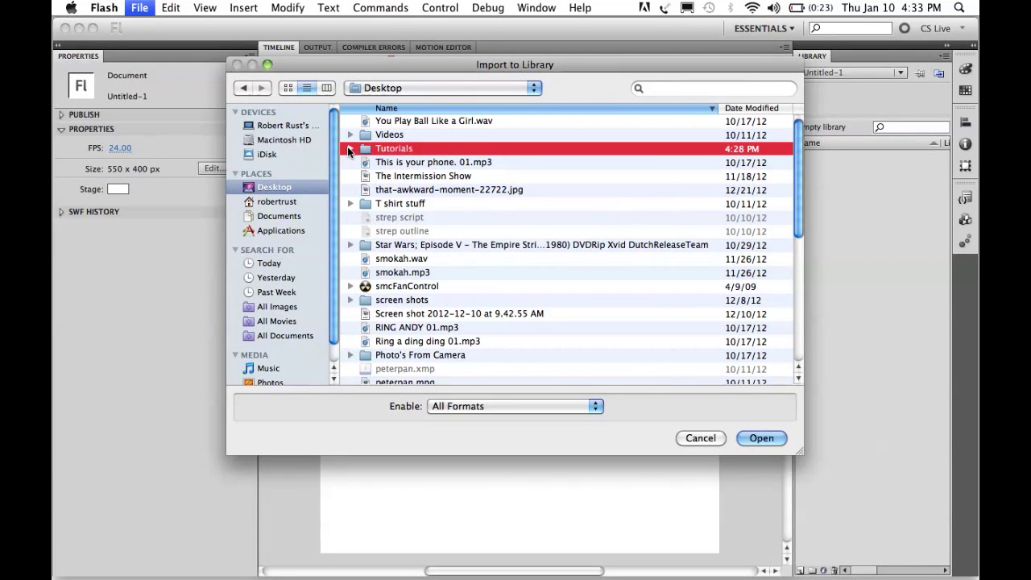
pyautogui.click(349, 148)
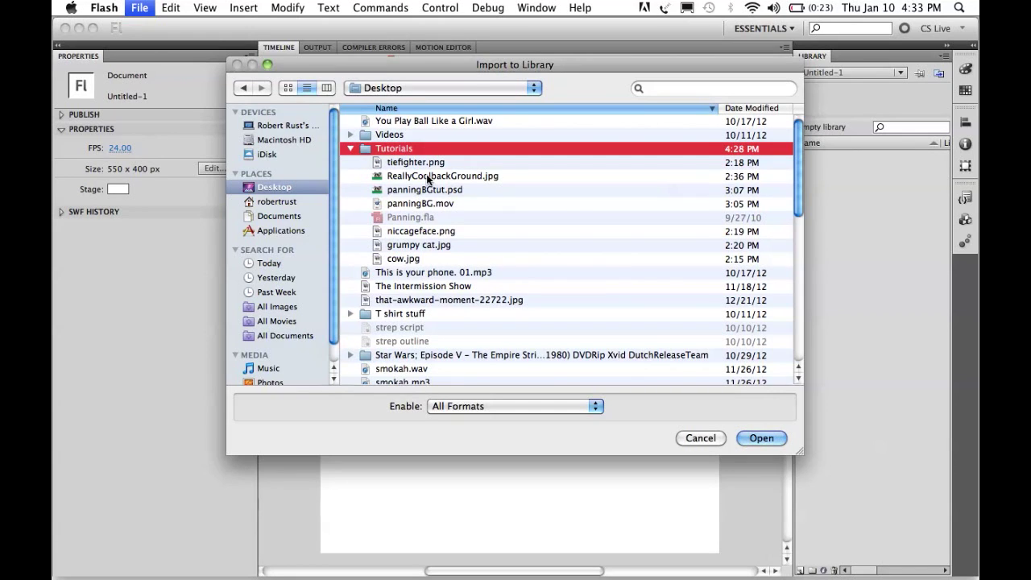
pyautogui.click(453, 178)
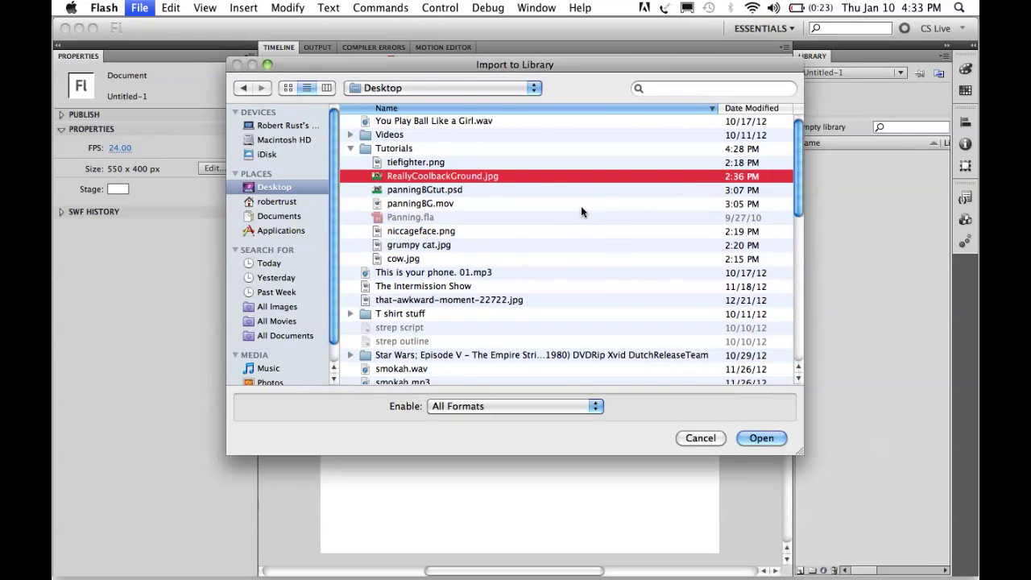
pyautogui.click(761, 439)
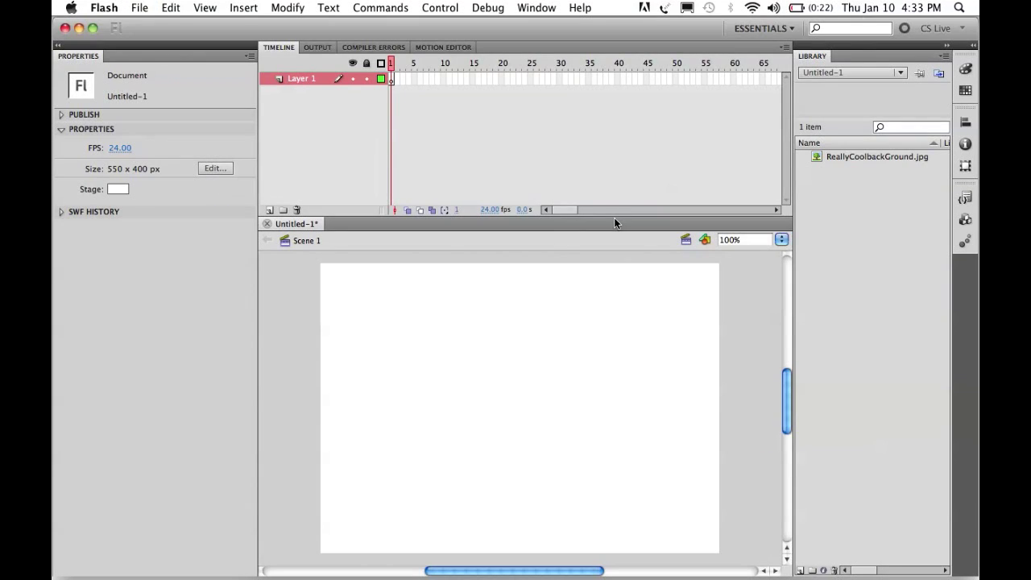
# Step: Place a ReallyCoolbackGround.jpg instance on the stage and nudge it to X 0, Y -1
pyautogui.click(854, 157)
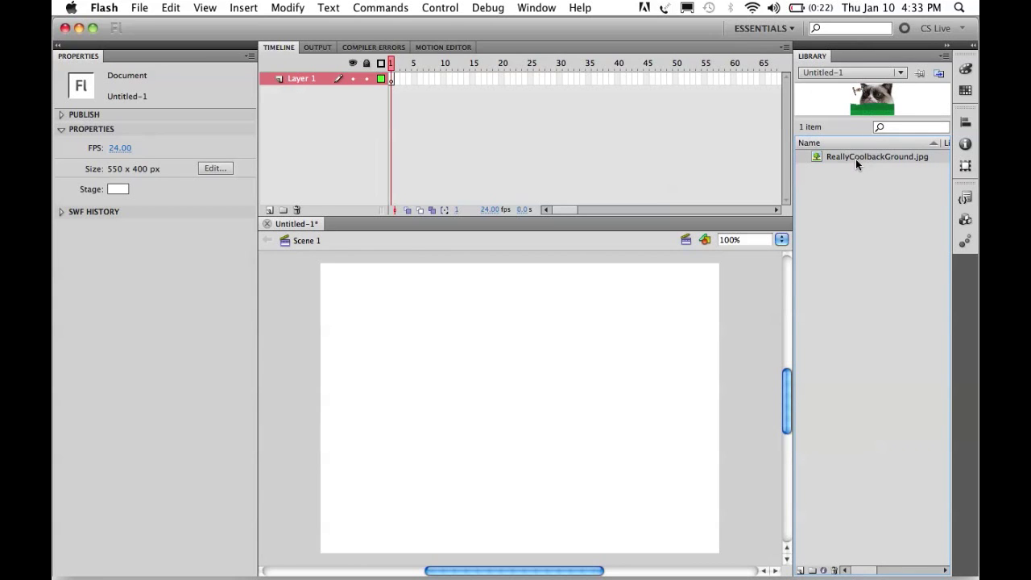
pyautogui.moveTo(855, 160); pyautogui.dragTo(510, 402)
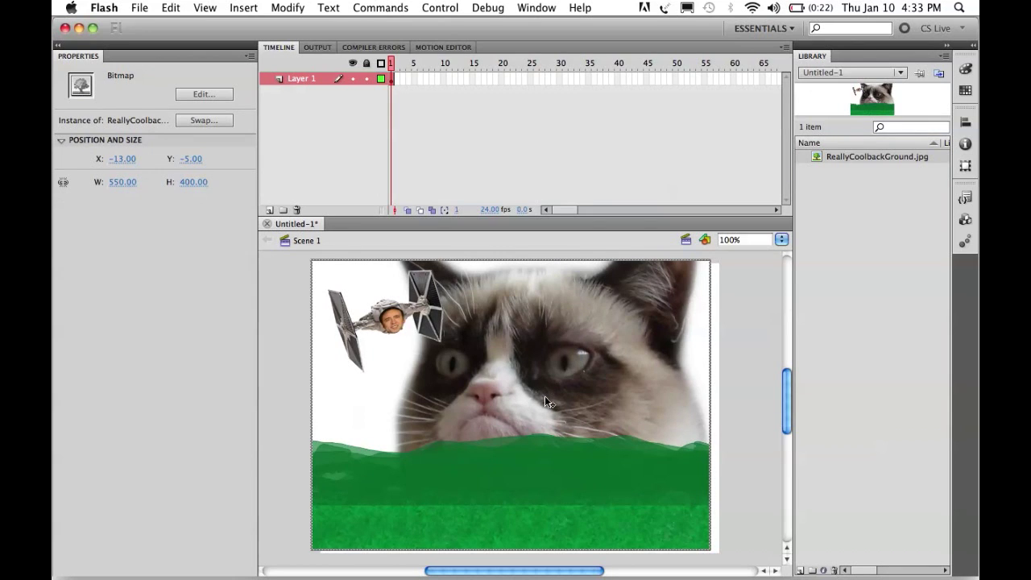
pyautogui.press('Right')
pyautogui.press('Right')
pyautogui.press('Right')
pyautogui.press('Right')
pyautogui.press('Right')
pyautogui.press('Right')
pyautogui.press('Right')
pyautogui.press('Right')
pyautogui.press('Right')
pyautogui.press('Right')
pyautogui.press('Down')
pyautogui.press('Down')
pyautogui.press('Down')
pyautogui.press('Down')
pyautogui.press('Down')
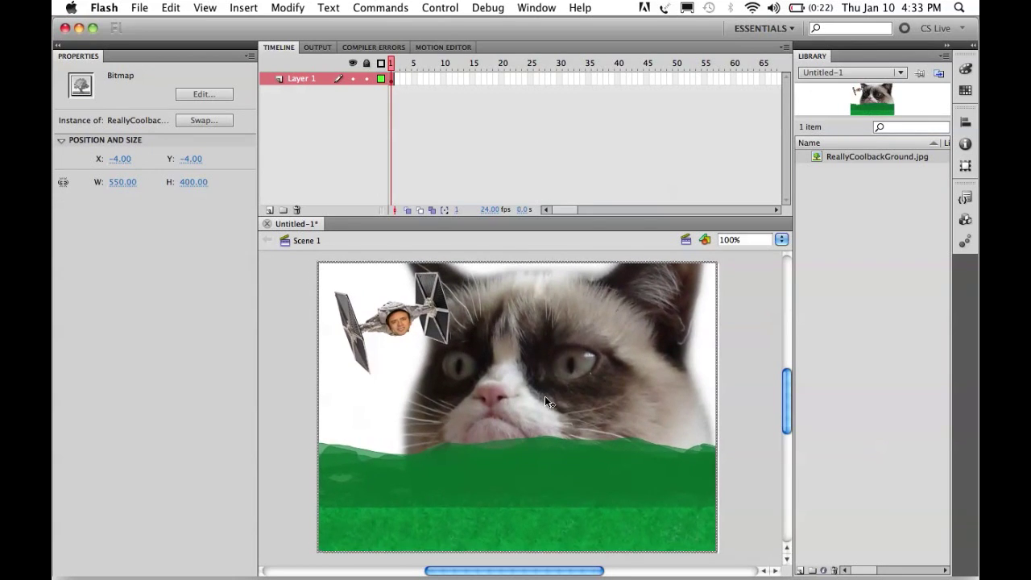
pyautogui.press('Right')
pyautogui.press('Right')
pyautogui.press('Right')
pyautogui.press('Up')
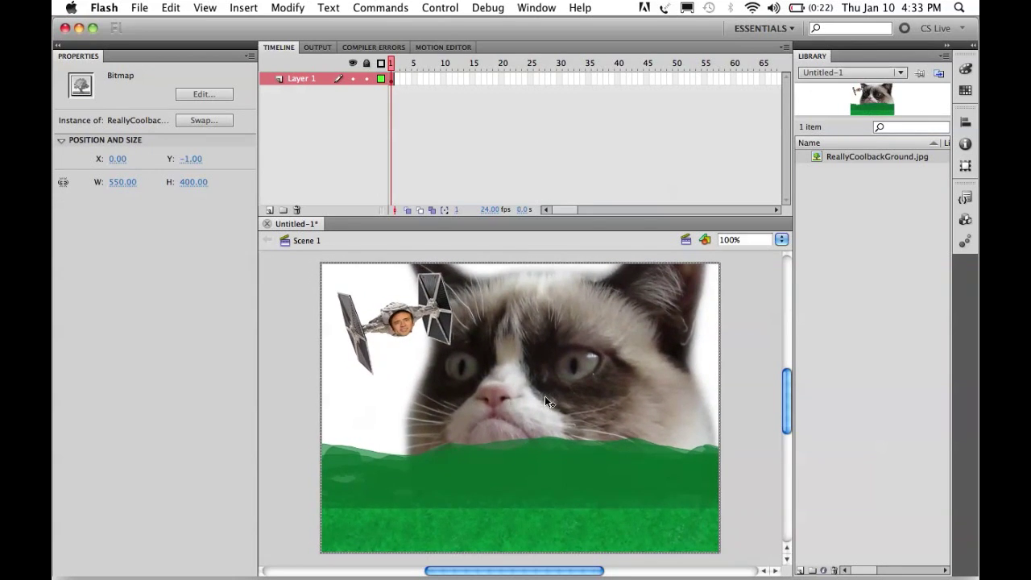
pyautogui.moveTo(548, 387)
pyautogui.mouseDown()
pyautogui.moveTo(558, 391)
pyautogui.moveTo(548, 387)
pyautogui.mouseUp()
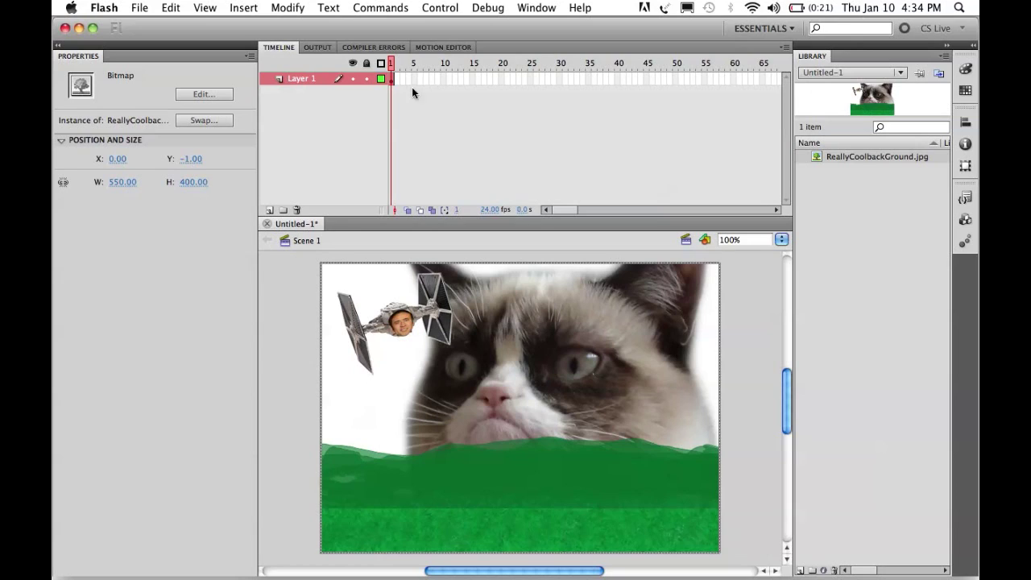
# Step: Rename Layer 1 to BG
pyautogui.click(314, 77)
pyautogui.doubleClick(312, 77)
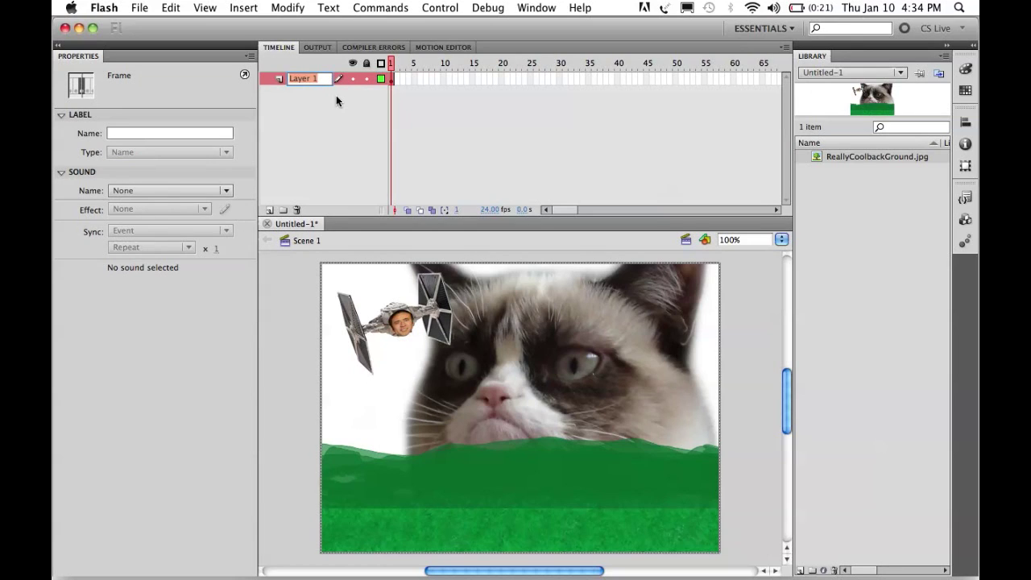
pyautogui.write('BG')
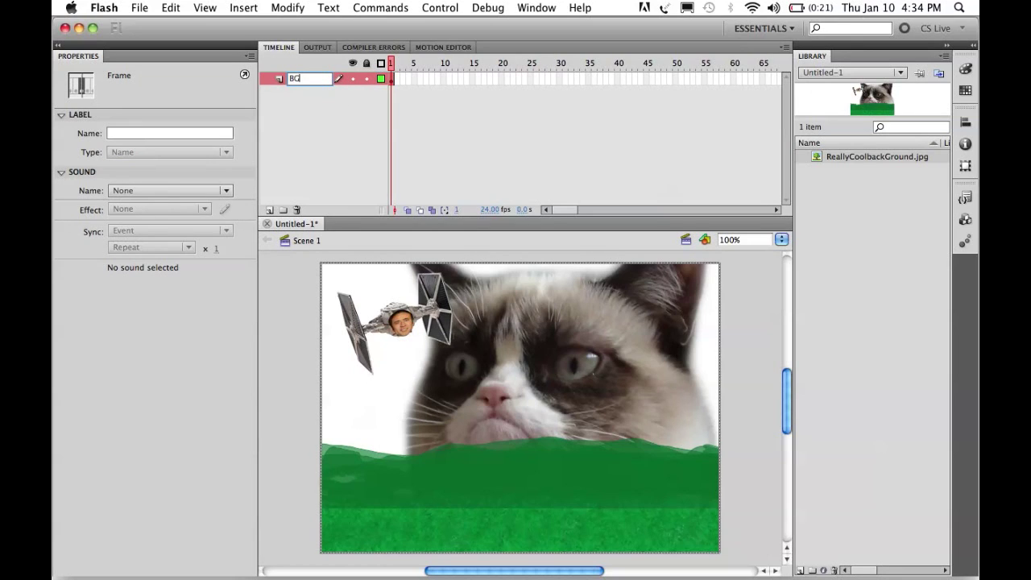
pyautogui.press('Return')
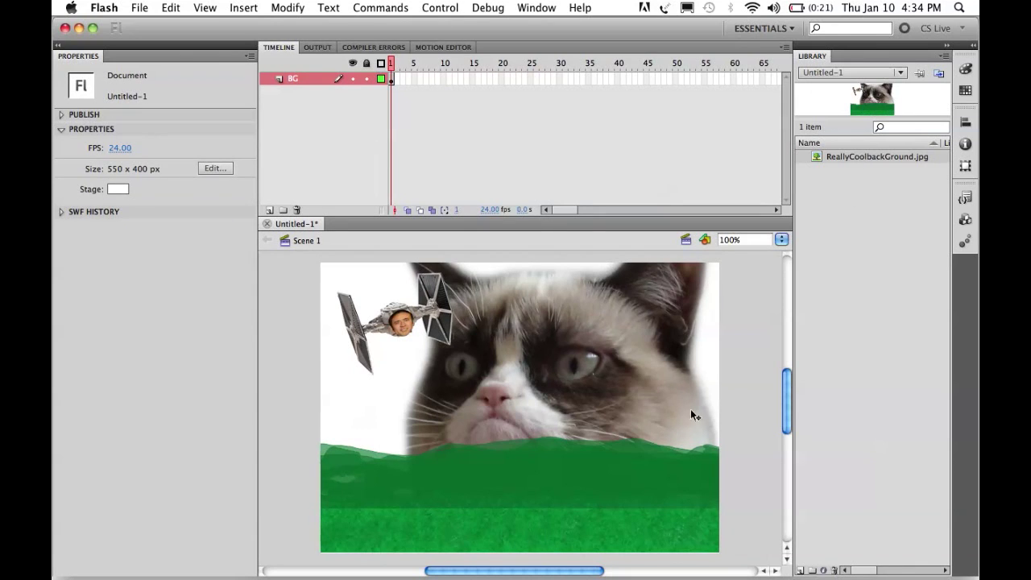
# Step: Drag a second background copy from the library beside the first and roughly align it
pyautogui.press('super+minus')
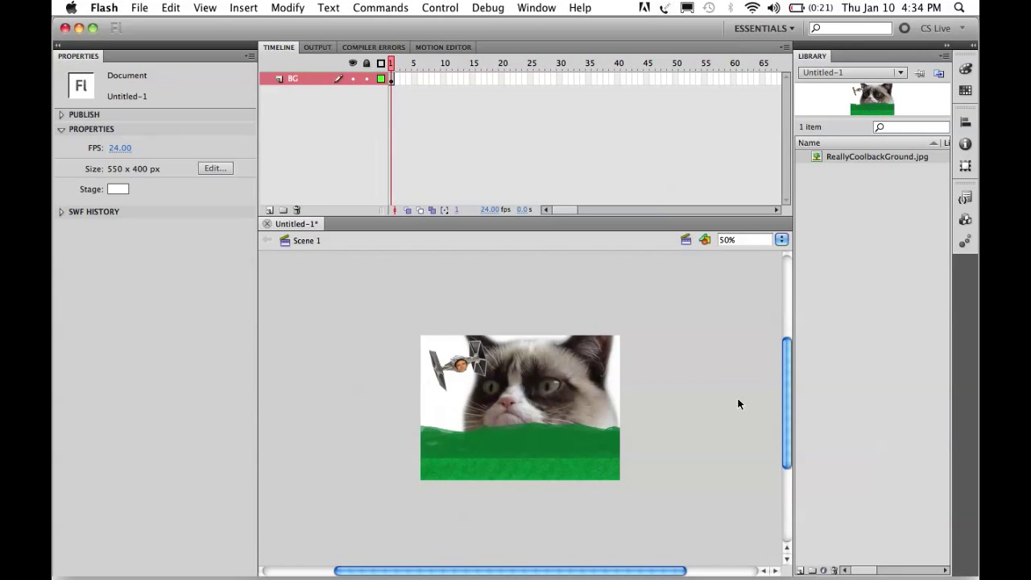
pyautogui.moveTo(636, 571); pyautogui.dragTo(709, 571)
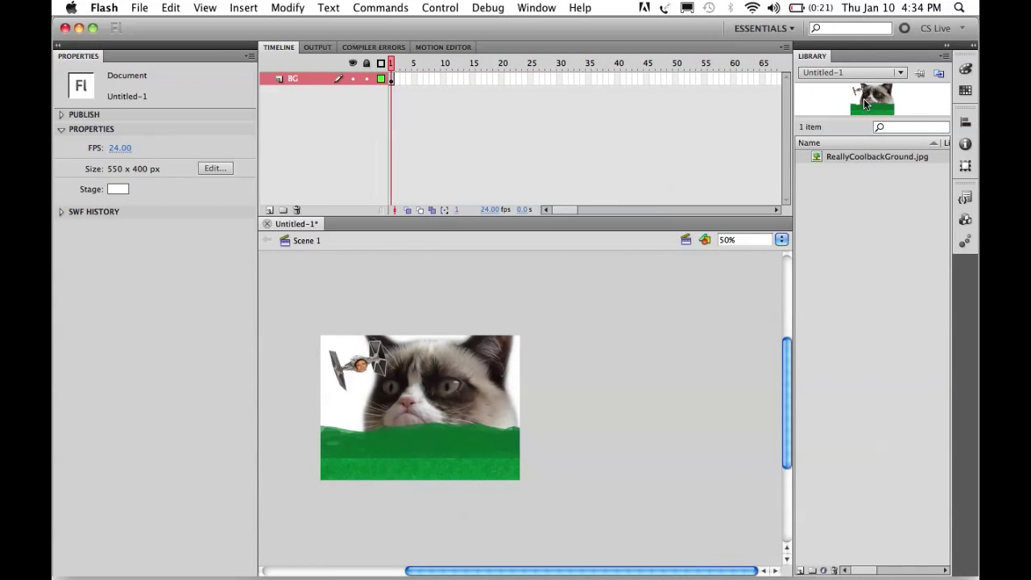
pyautogui.moveTo(857, 156); pyautogui.dragTo(654, 339)
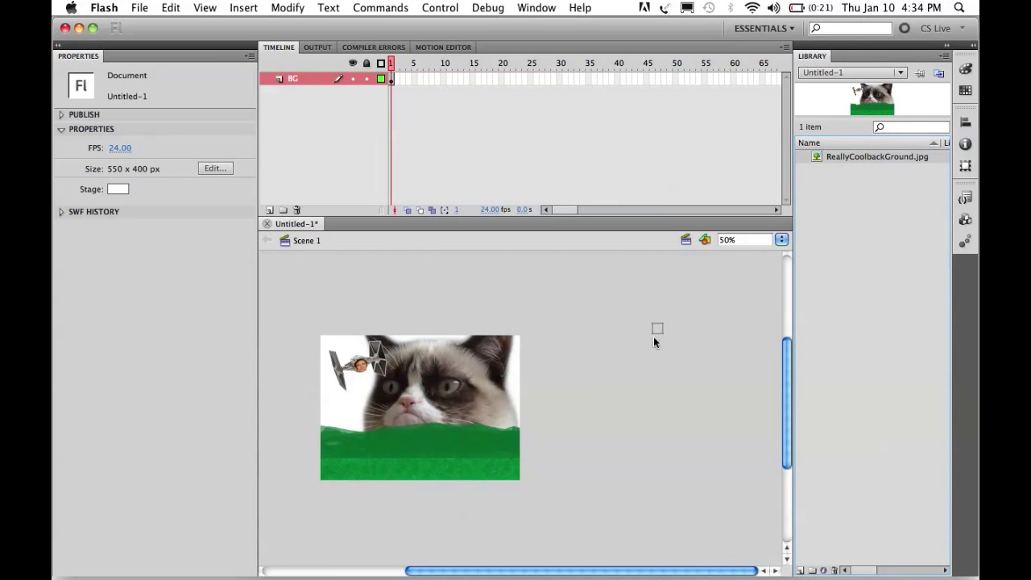
pyautogui.moveTo(597, 414); pyautogui.dragTo(609, 394)
pyautogui.press('Right')
pyautogui.press('Right')
pyautogui.press('Right')
pyautogui.press('Right')
pyautogui.press('Right')
pyautogui.press('Right')
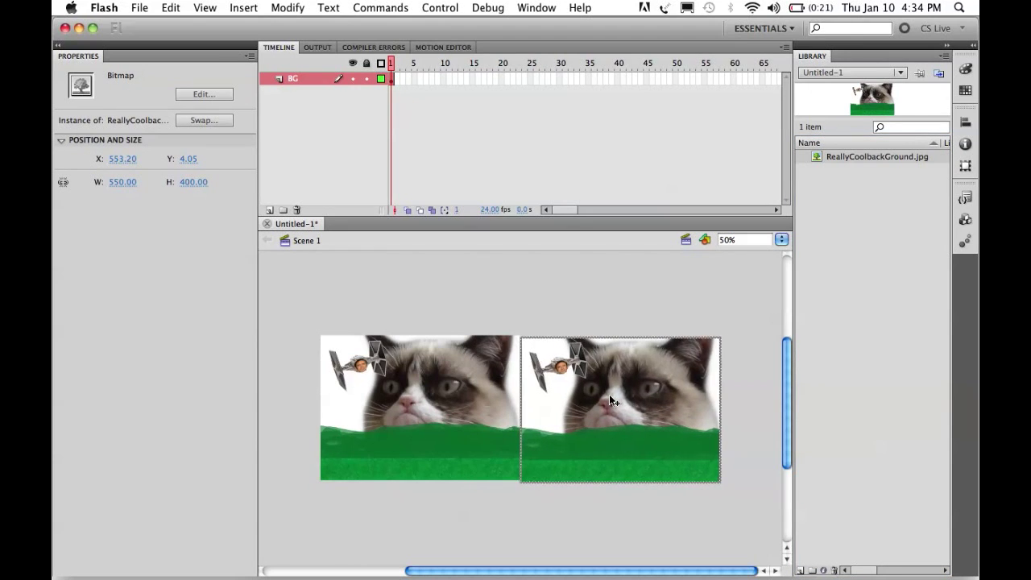
pyautogui.press('Left')
pyautogui.press('Left')
pyautogui.press('Left')
pyautogui.press('Left')
pyautogui.press('Up')
pyautogui.press('Up')
pyautogui.press('Up')
pyautogui.press('Up')
pyautogui.press('super+1')
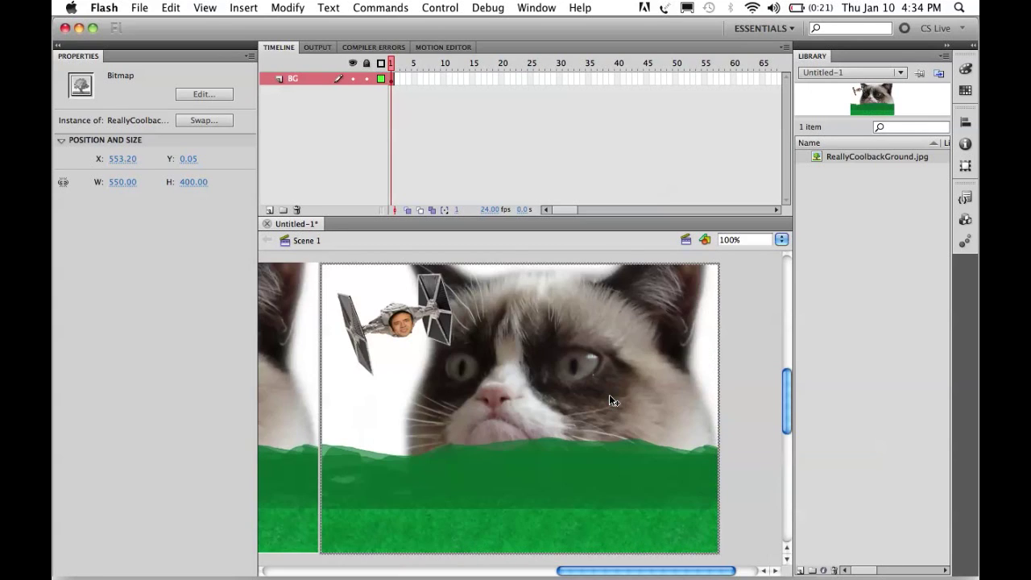
pyautogui.press('Left')
pyautogui.press('Left')
pyautogui.press('Up')
pyautogui.press('Up')
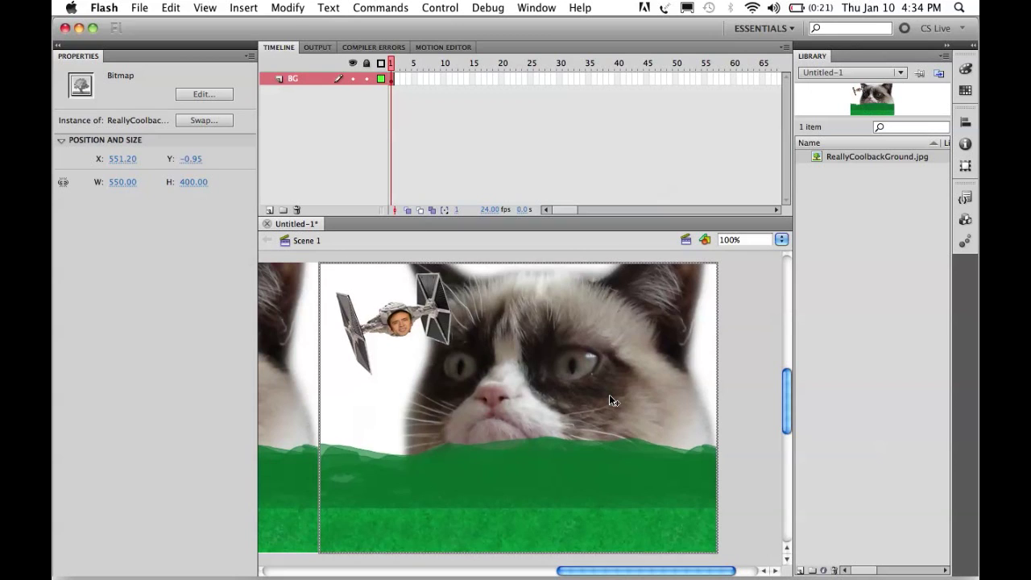
# Step: Inspect the seam between the two background copies at 100% zoom
pyautogui.hscroll(-5, 566, 408)
pyautogui.scroll(-2, 566, 408)
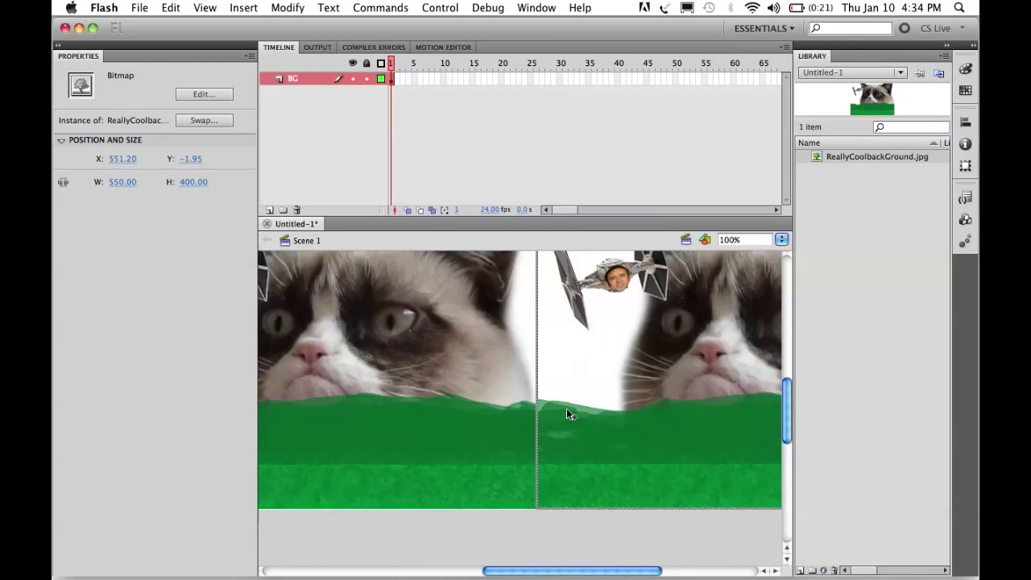
pyautogui.click(516, 554)
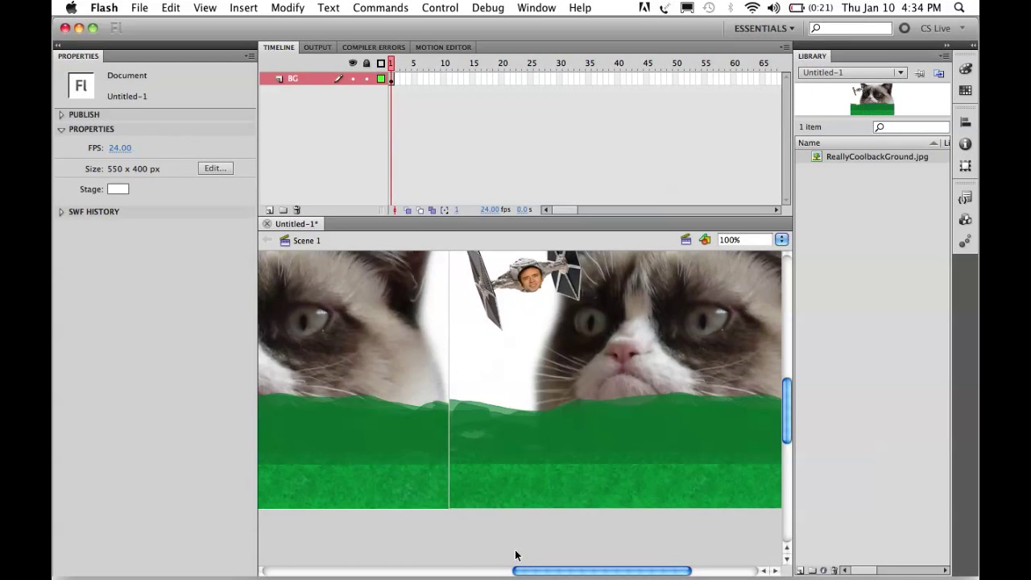
pyautogui.click(508, 480)
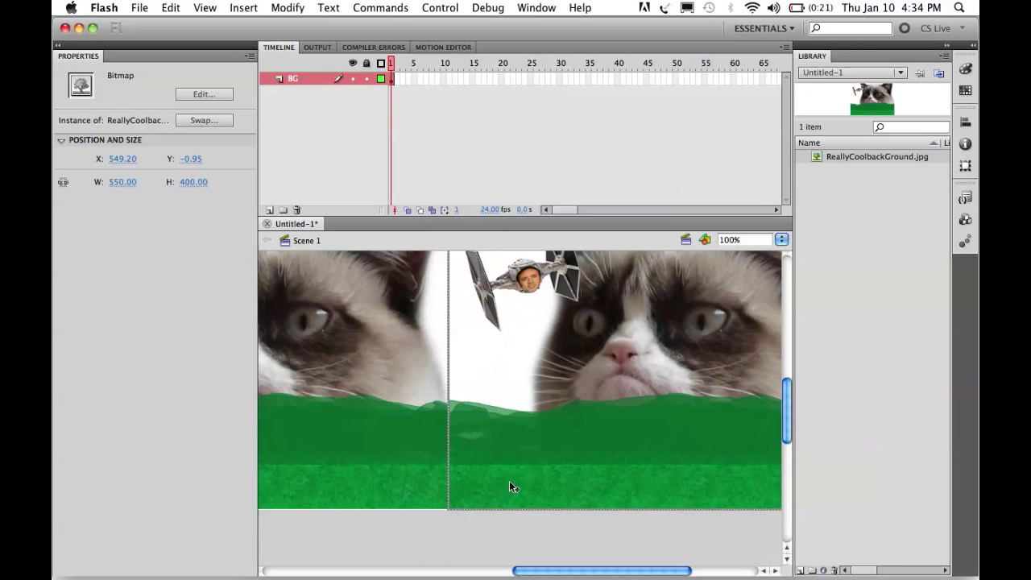
pyautogui.click(505, 532)
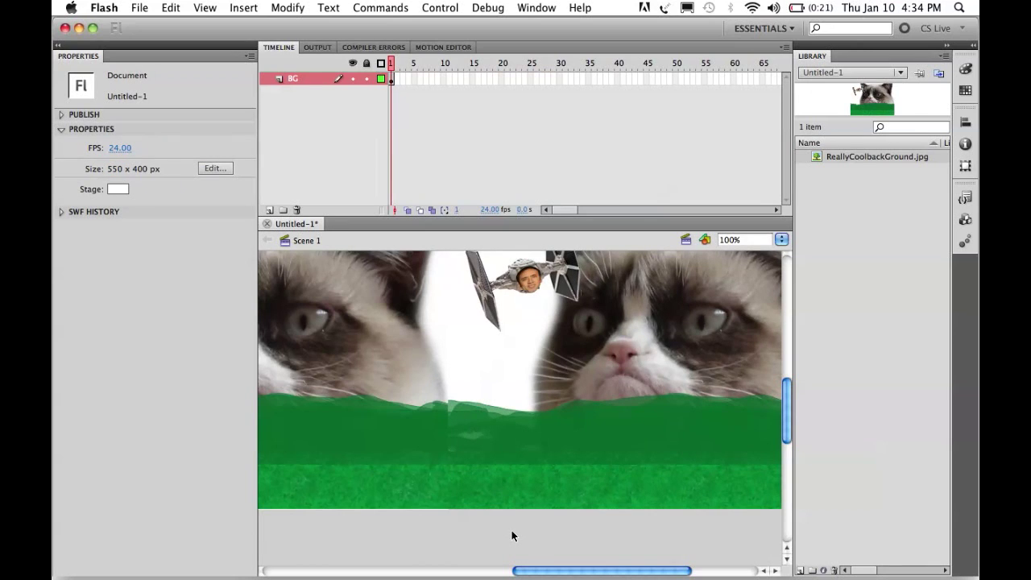
pyautogui.click(531, 465)
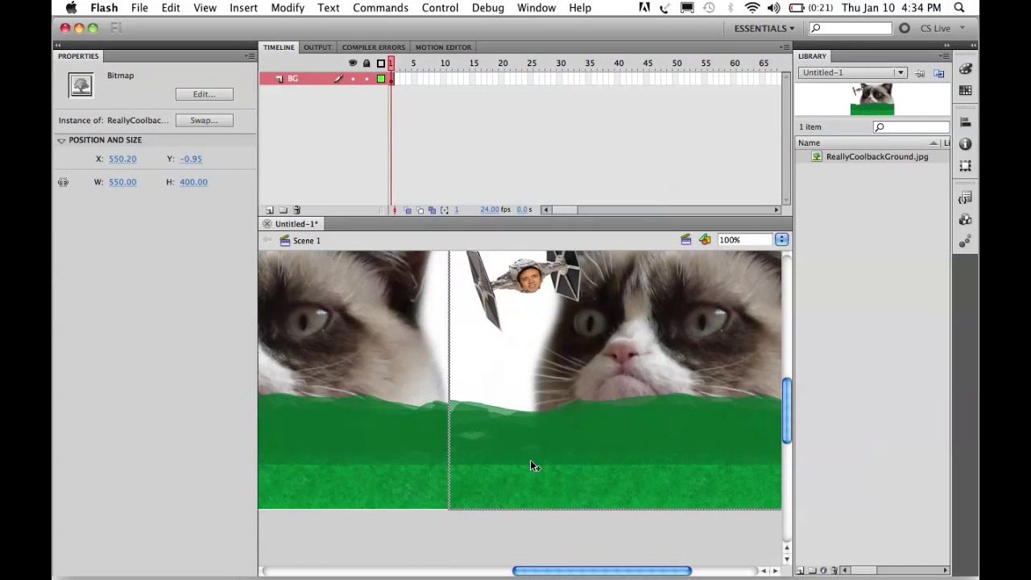
pyautogui.click(521, 534)
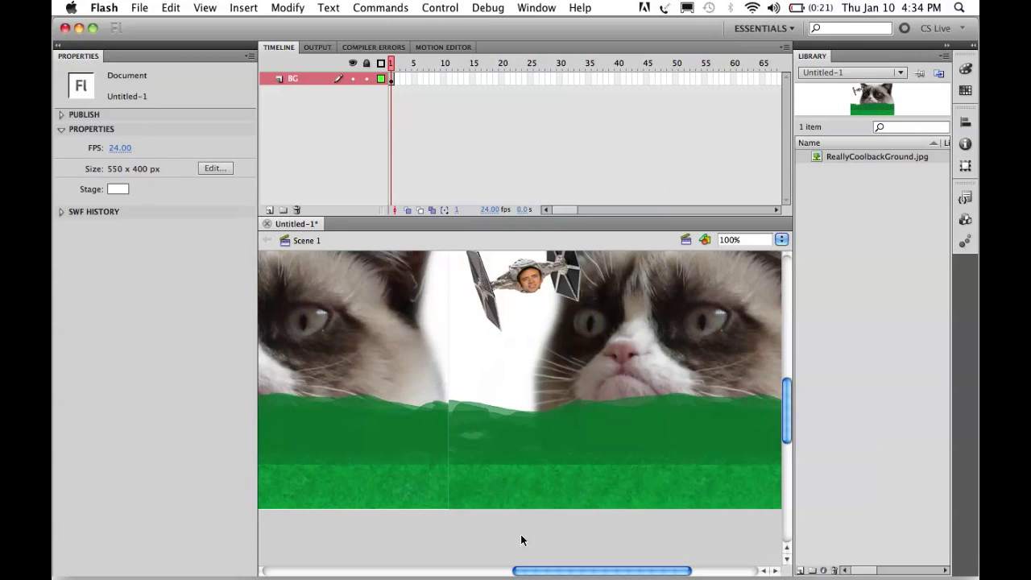
pyautogui.click(468, 444)
# Step: Nudge the right-hand copy until it joins seamlessly at X 550.20, Y -0.95
pyautogui.press('Right')
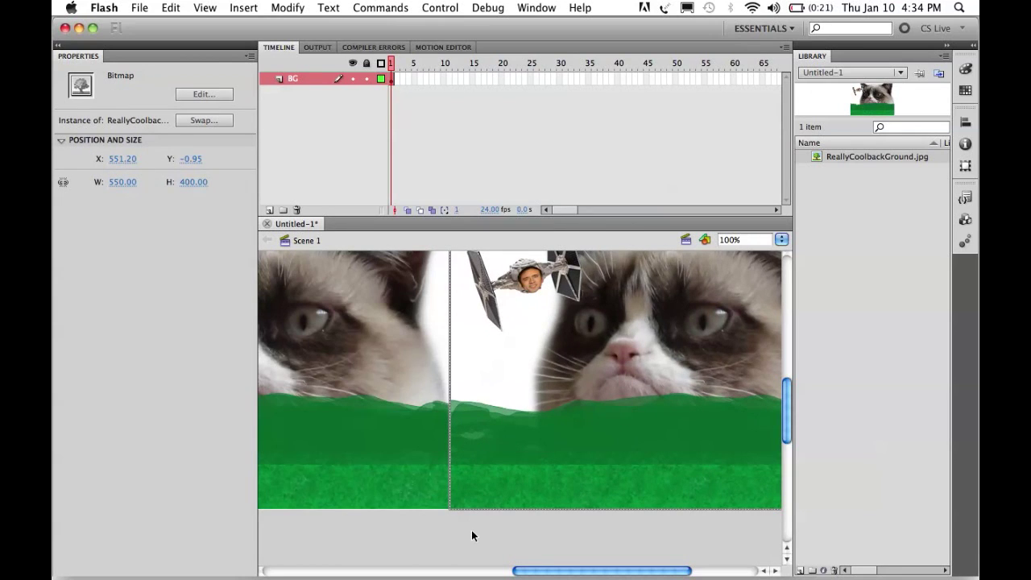
pyautogui.click(472, 535)
pyautogui.moveTo(467, 441); pyautogui.dragTo(467, 450)
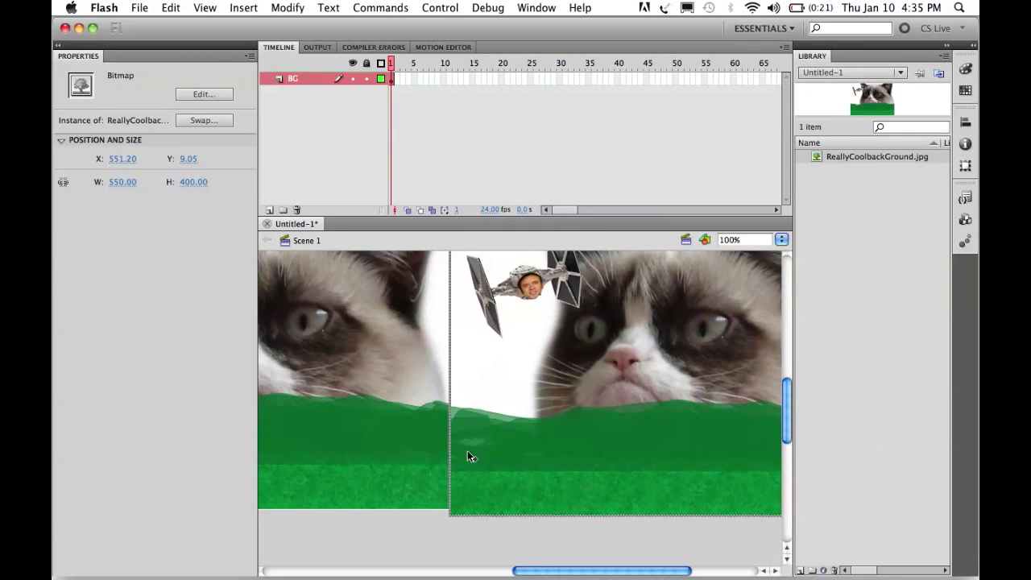
pyautogui.press('Up')
pyautogui.press('Up')
pyautogui.press('Up')
pyautogui.press('Up')
pyautogui.press('Up')
pyautogui.press('Up')
pyautogui.press('Up')
pyautogui.press('Up')
pyautogui.press('Left')
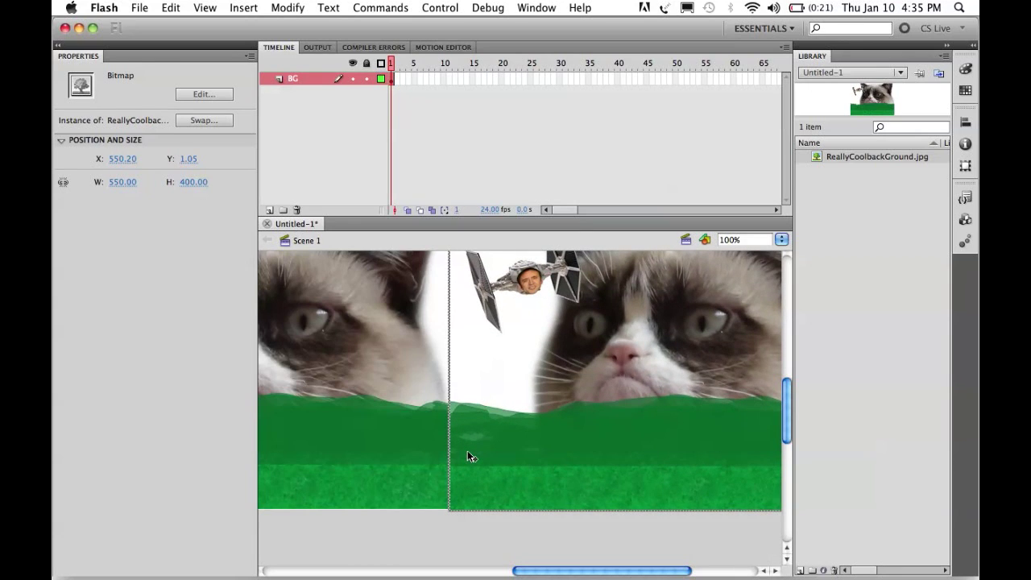
pyautogui.press('Up')
pyautogui.press('Up')
pyautogui.press('Up')
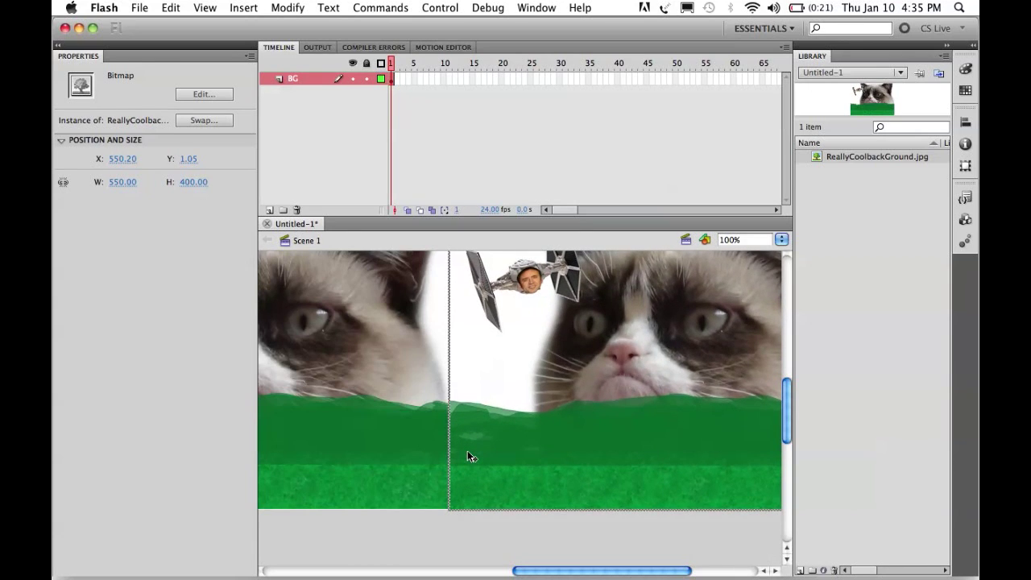
pyautogui.click(438, 527)
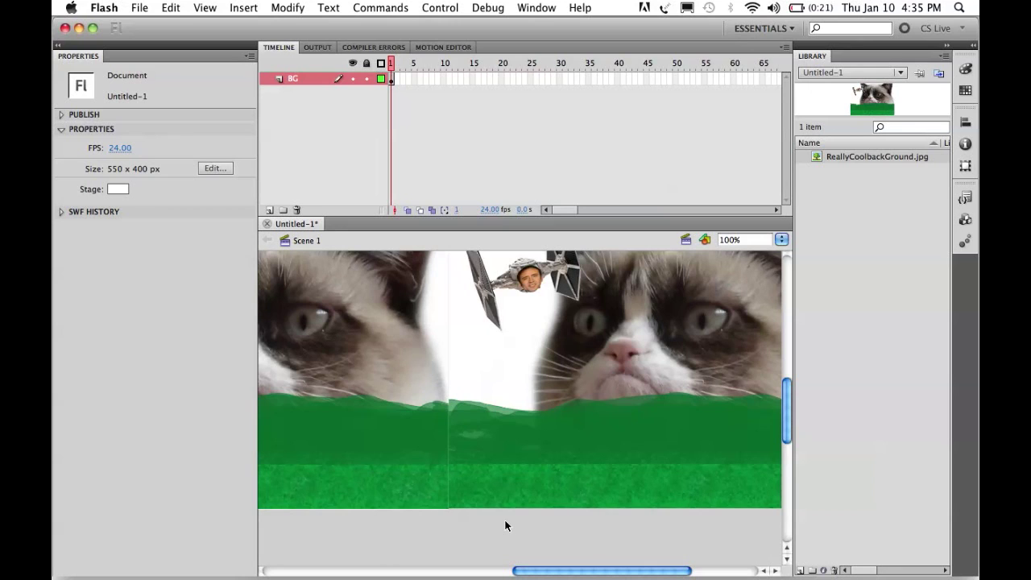
pyautogui.click(500, 478)
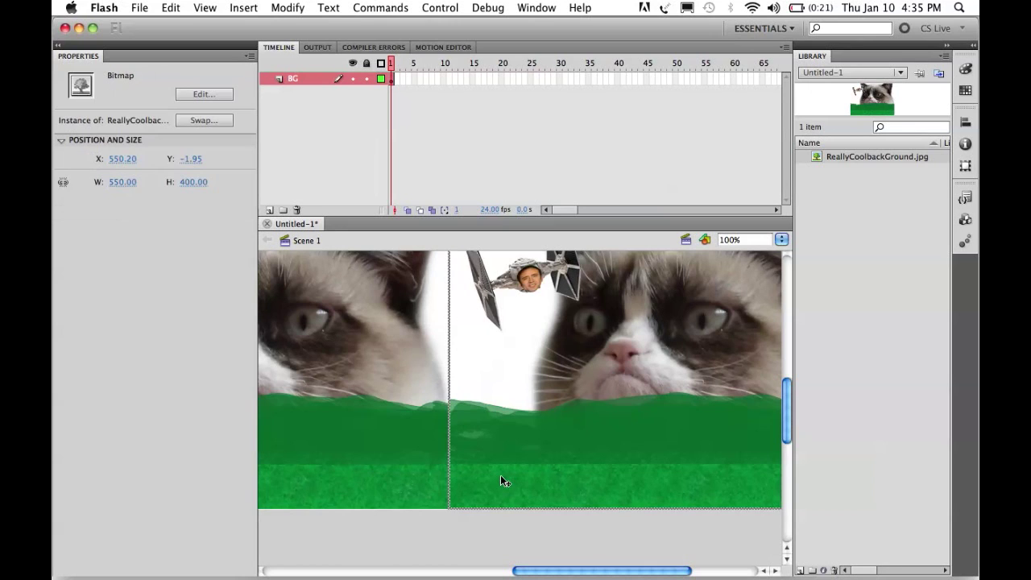
pyautogui.click(486, 532)
# Step: Zoom out to 50% to fit both background copies and marquee-select them together
pyautogui.hscroll(5, 515, 533)
pyautogui.scroll(1, 515, 534)
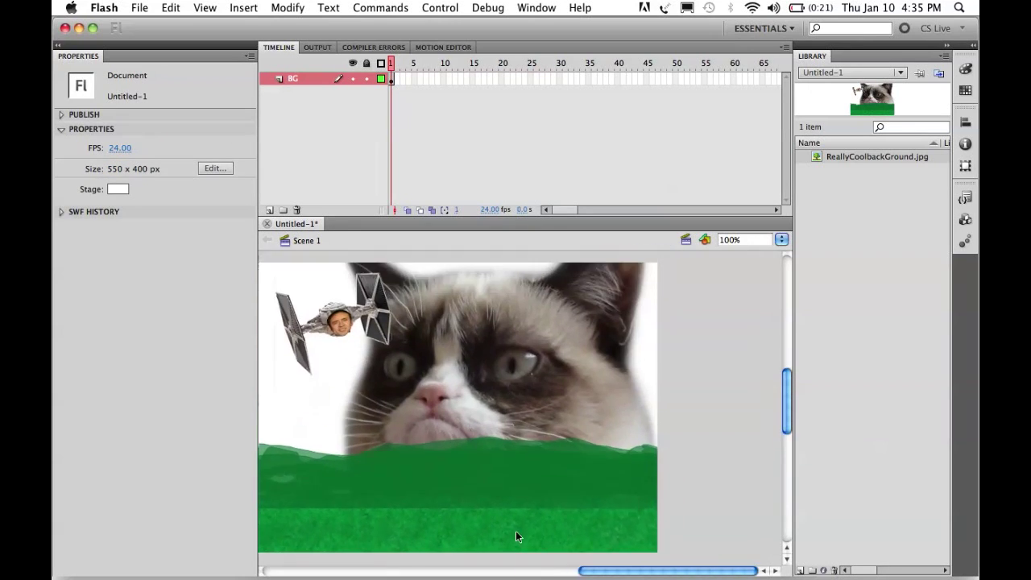
pyautogui.scroll(1, 516, 532)
pyautogui.scroll(-1, 561, 539)
pyautogui.hscroll(-5, 667, 364)
pyautogui.hscroll(3, 667, 364)
pyautogui.scroll(3, 667, 367)
pyautogui.hscroll(-4, 667, 366)
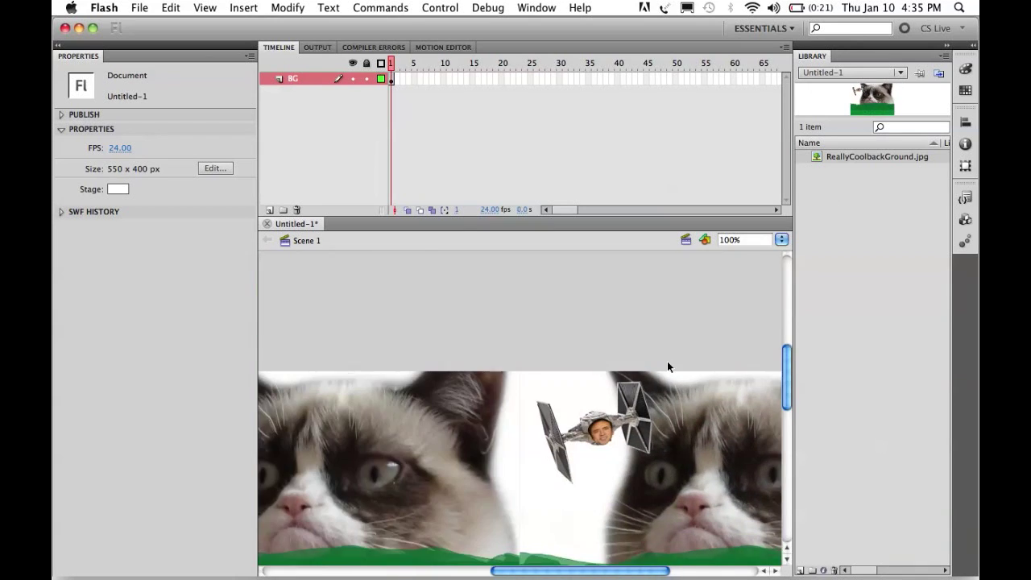
pyautogui.scroll(-5, 667, 367)
pyautogui.hscroll(1, 667, 367)
pyautogui.hscroll(-2, 667, 366)
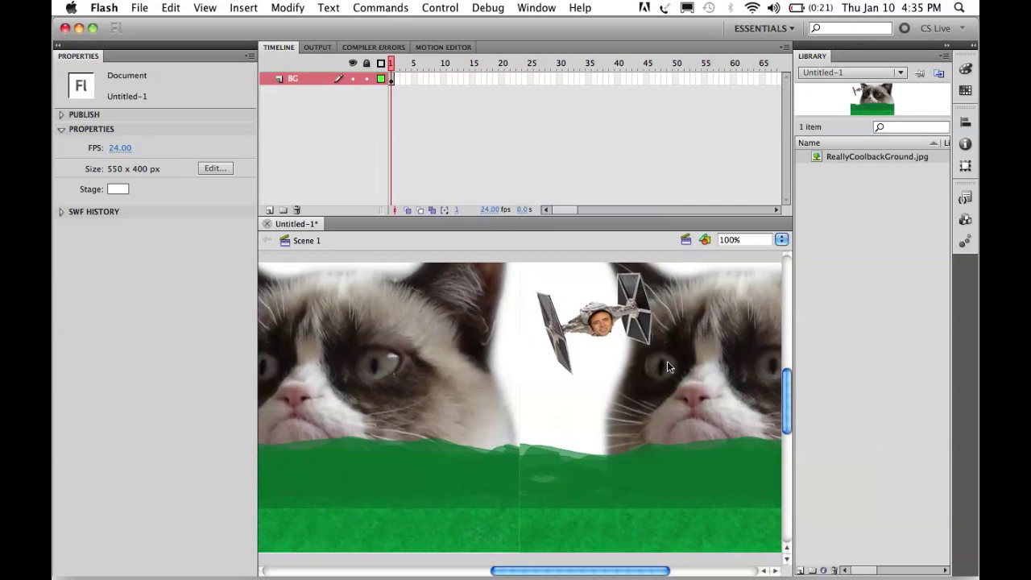
pyautogui.press('super+minus')
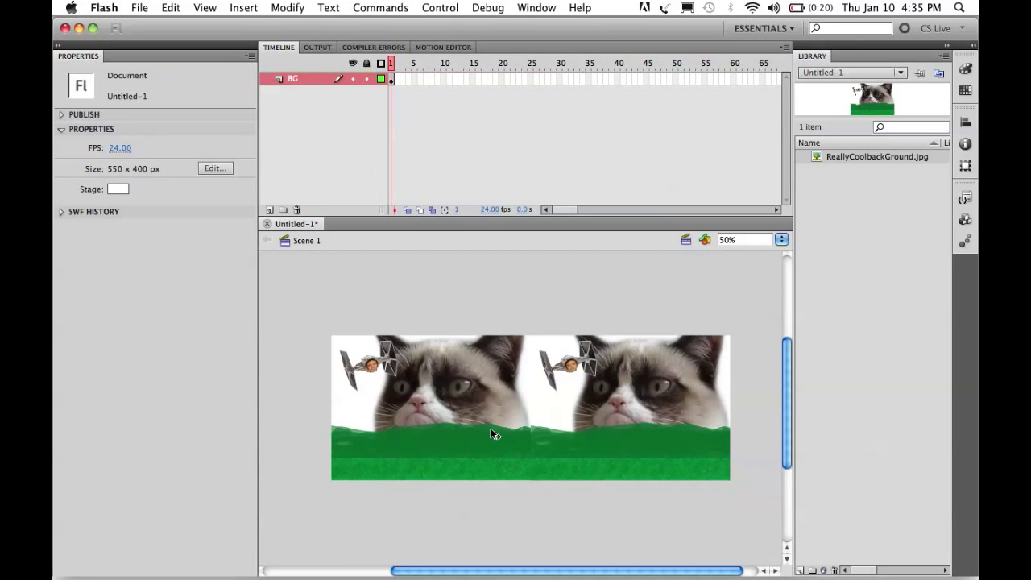
pyautogui.moveTo(679, 288); pyautogui.dragTo(427, 430)
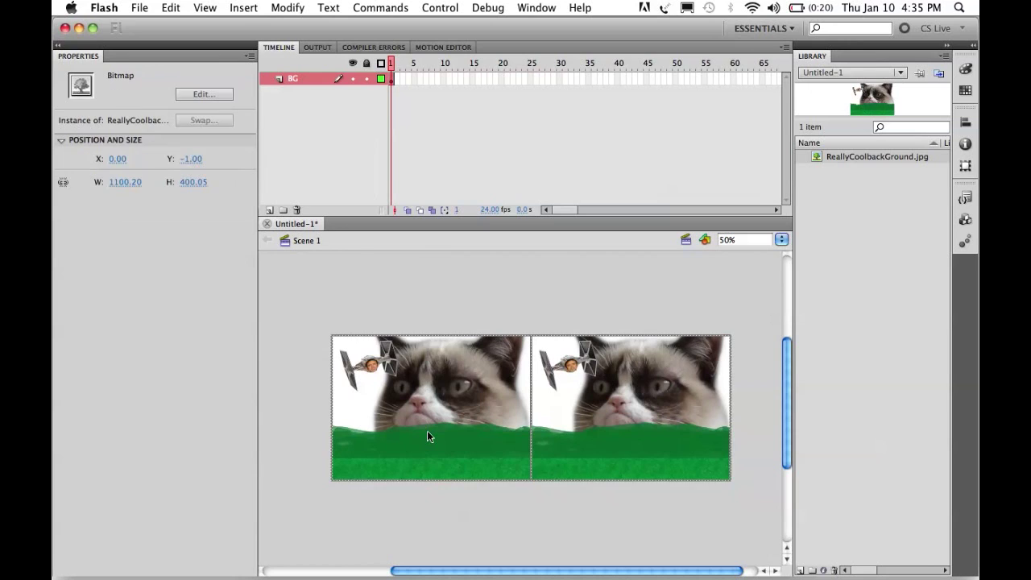
# Step: Convert the two selected backgrounds into a Movie Clip symbol named bg
pyautogui.rightClick(630, 354)
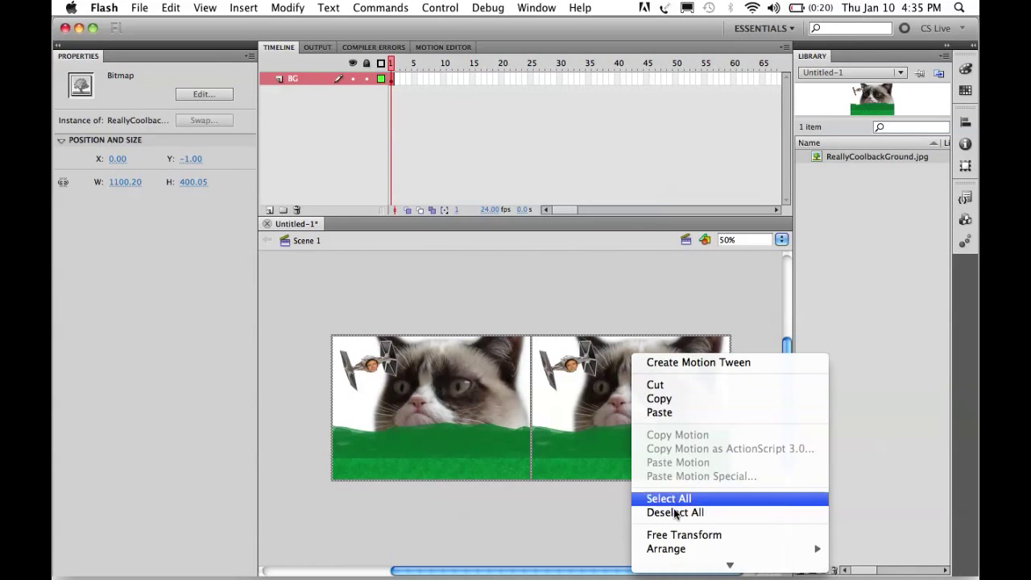
pyautogui.moveTo(685, 570)
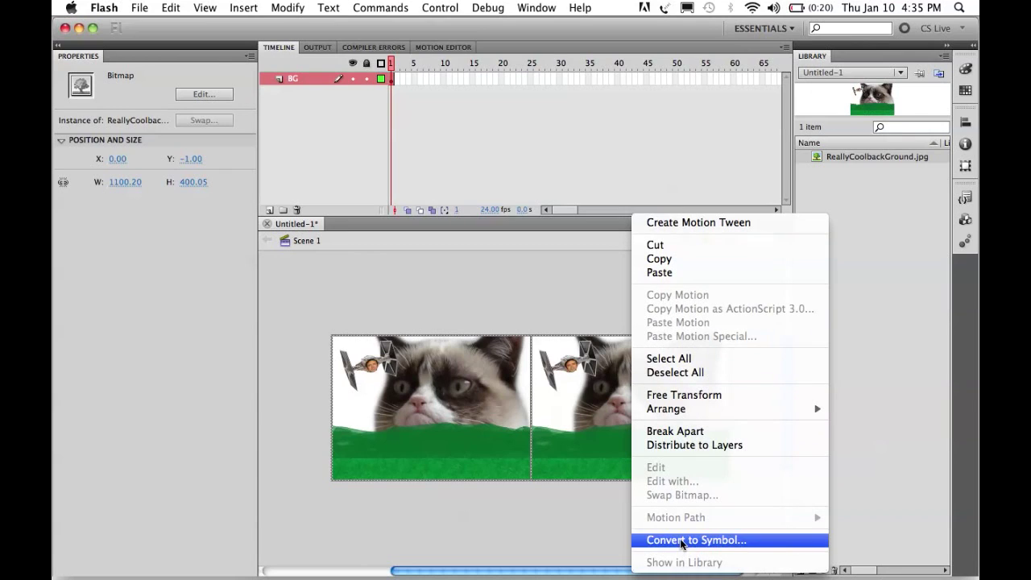
pyautogui.click(680, 540)
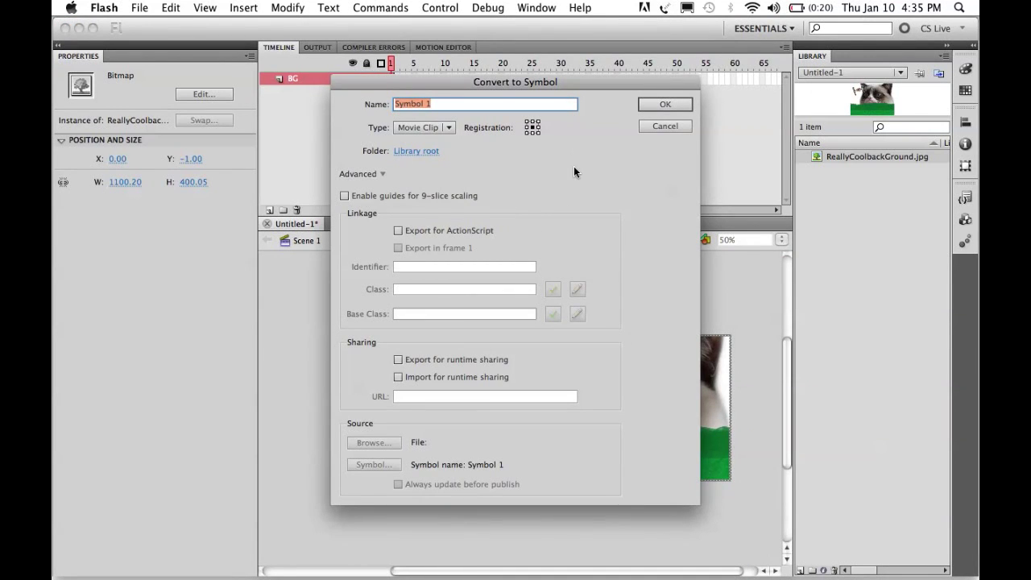
pyautogui.write('bg')
pyautogui.press('Return')
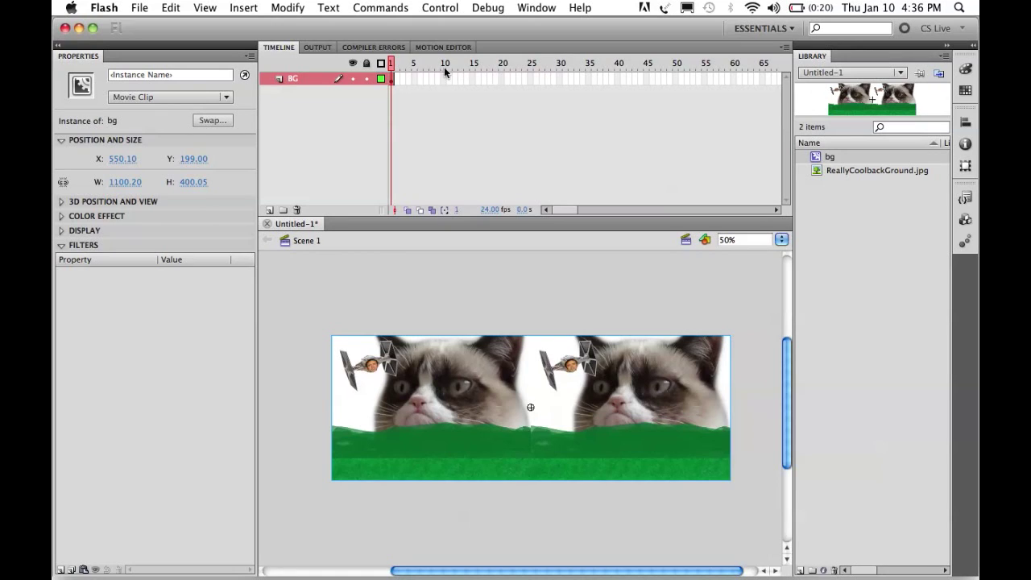
# Step: Extend the BG layer to frame 20 and insert a keyframe there
pyautogui.click(500, 73)
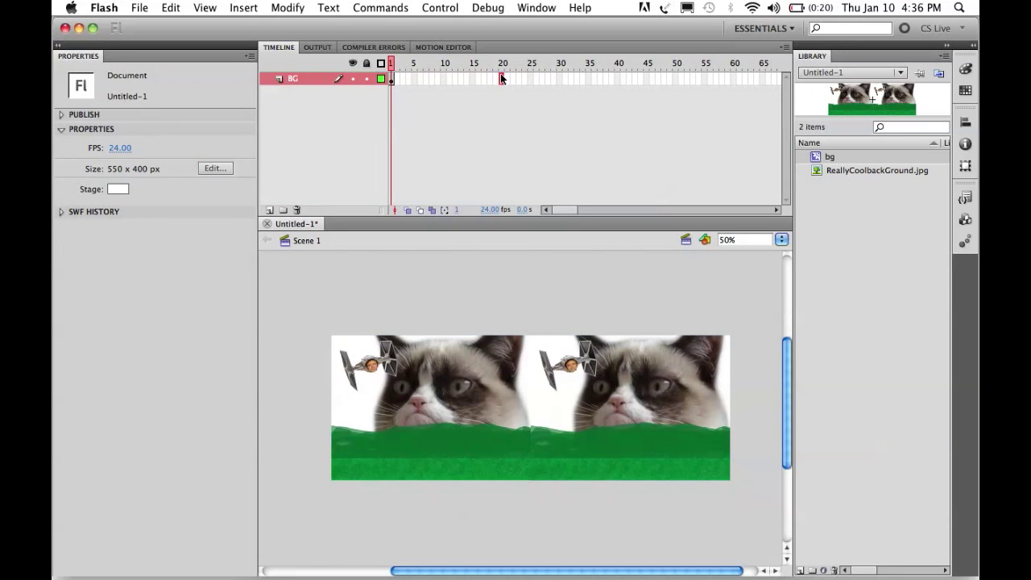
pyautogui.rightClick(500, 77)
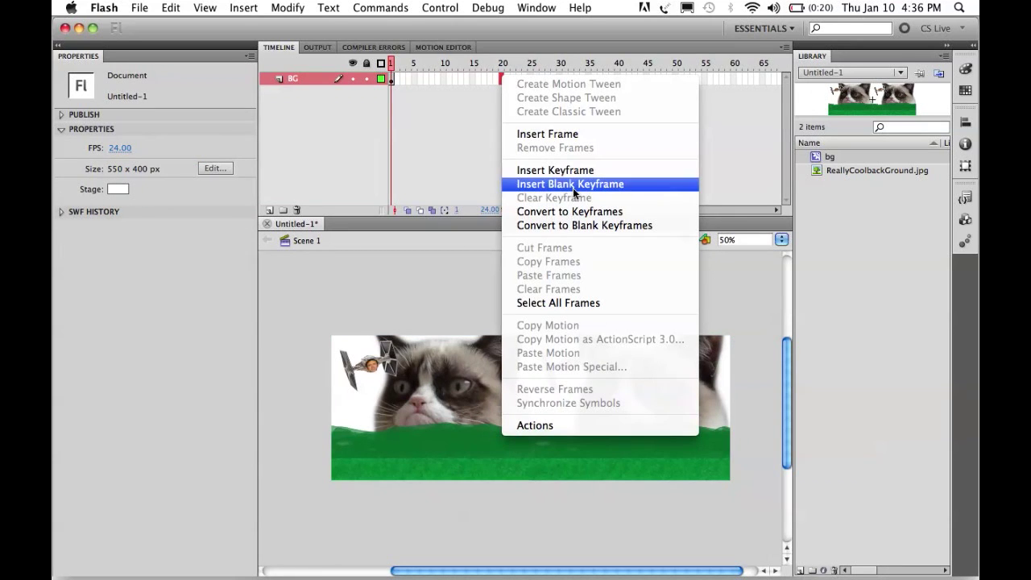
pyautogui.click(556, 135)
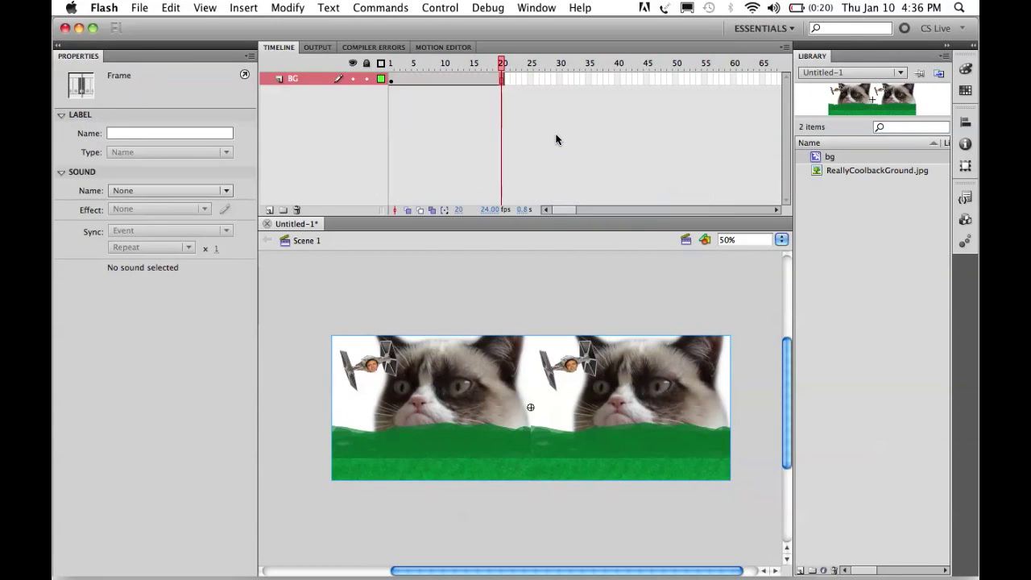
pyautogui.rightClick(501, 79)
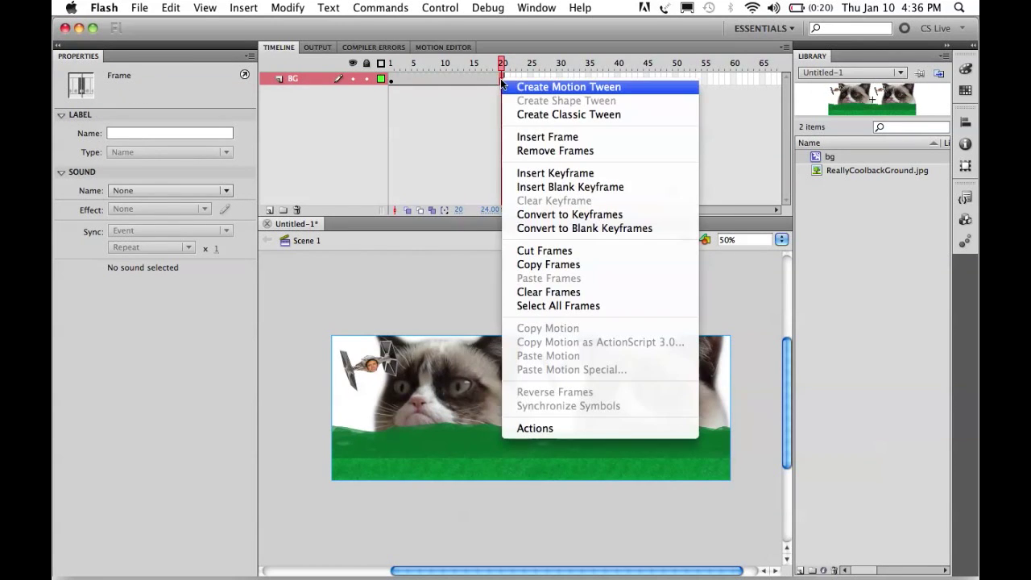
pyautogui.click(574, 174)
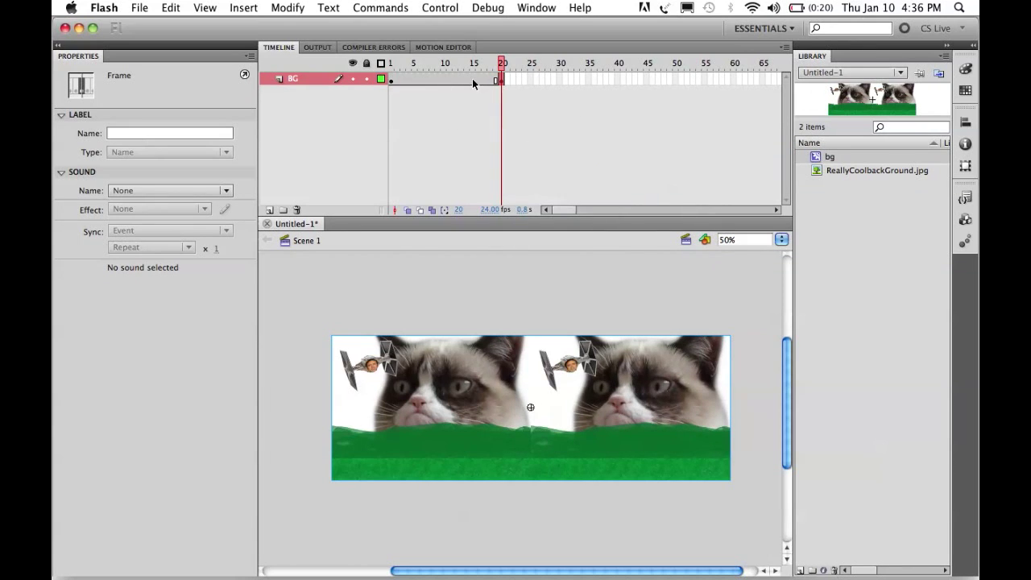
# Step: Create a classic tween across frames 1–20 and select the bg clip at frame 20
pyautogui.click(473, 79)
pyautogui.rightClick(473, 79)
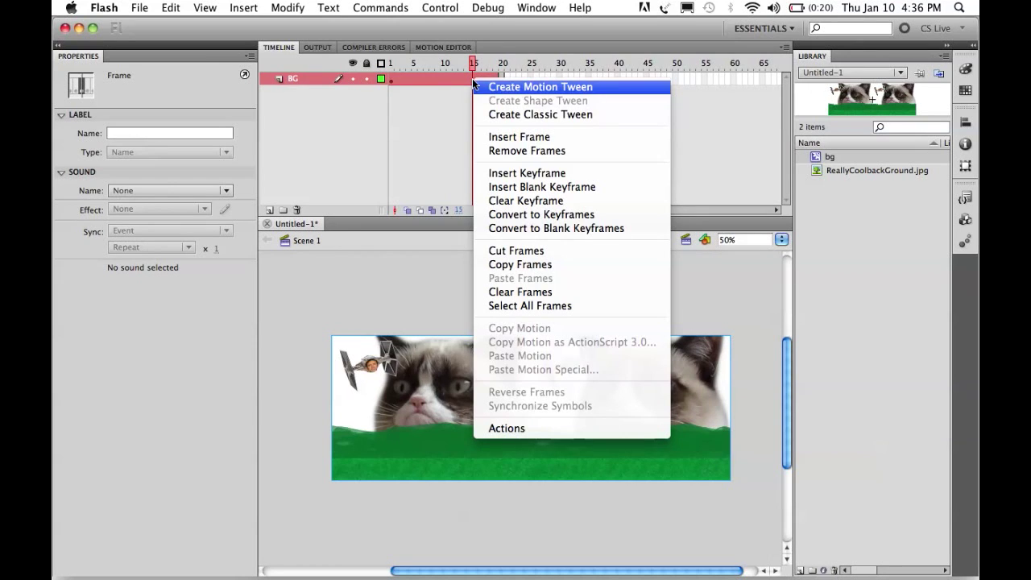
pyautogui.click(543, 117)
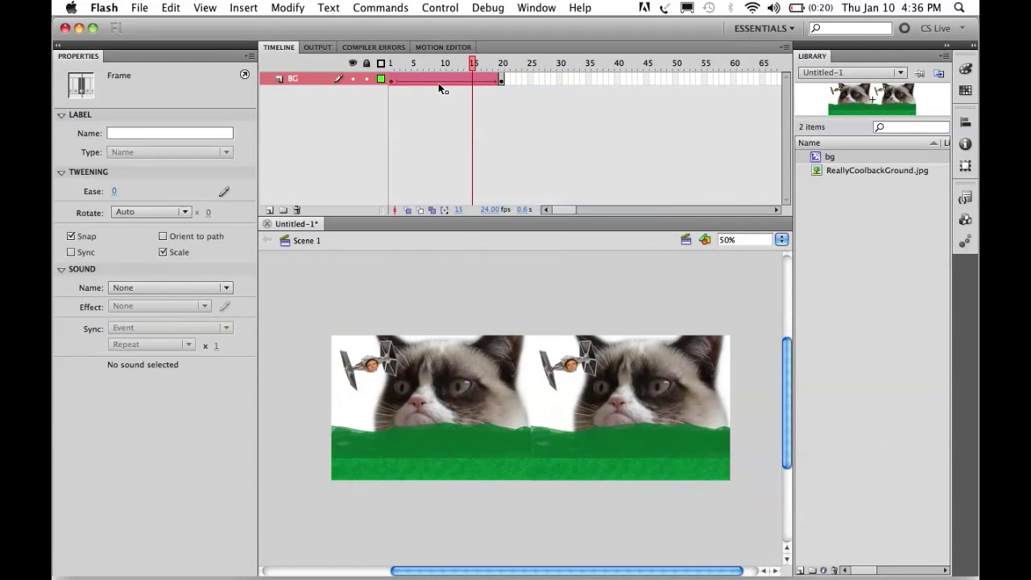
pyautogui.click(507, 125)
pyautogui.click(502, 79)
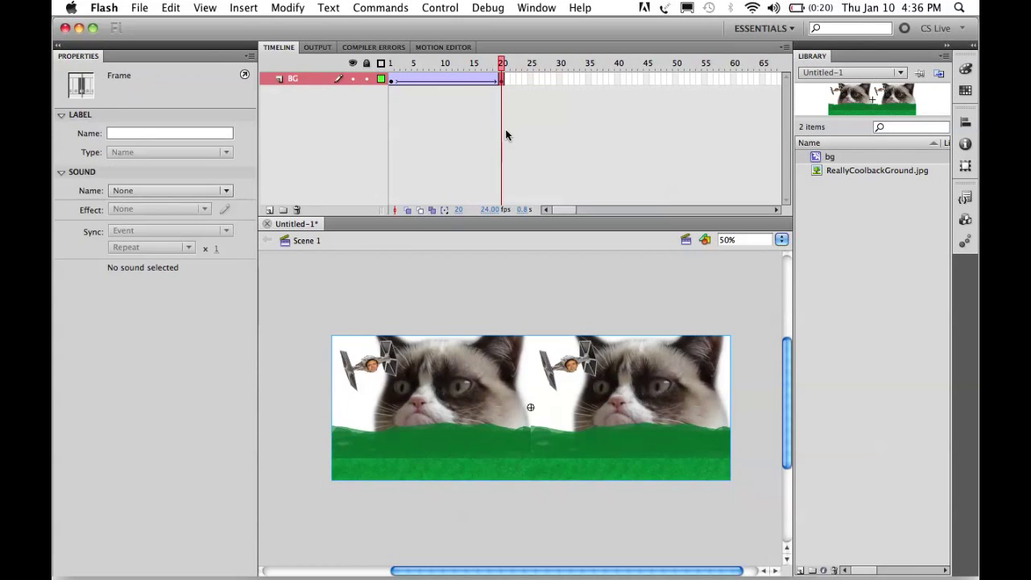
pyautogui.click(624, 393)
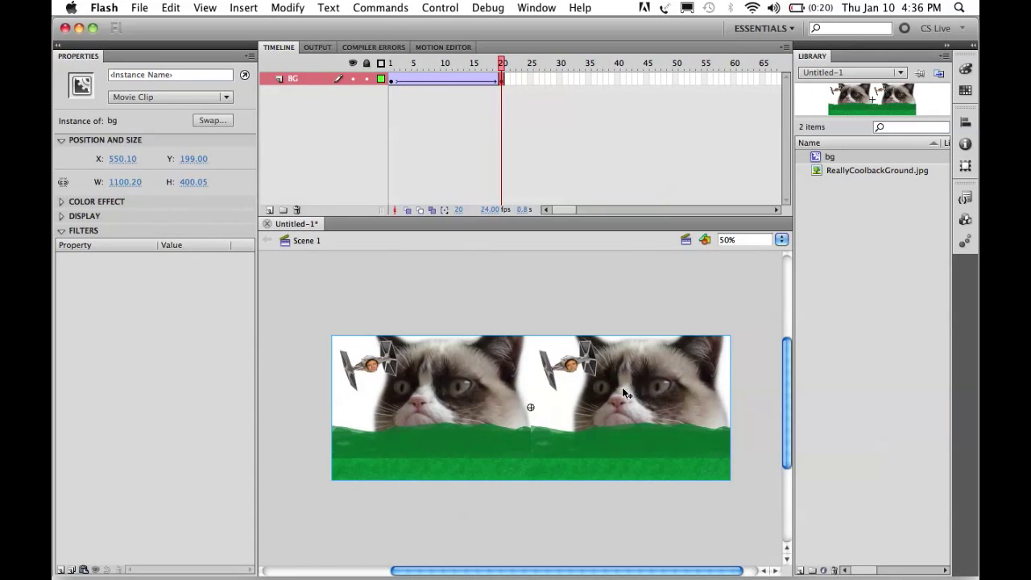
# Step: At frame 20, move the bg clip left by half its width to X -0.10, Y 200.00
pyautogui.press('Left')
pyautogui.press('Left')
pyautogui.press('Left')
pyautogui.press('Left')
pyautogui.press('Left')
pyautogui.press('Left')
pyautogui.press('Left')
pyautogui.press('Left')
pyautogui.press('Left')
pyautogui.press('Left')
pyautogui.press('Left')
pyautogui.press('Left')
pyautogui.press('Left')
pyautogui.press('Left')
pyautogui.press('Left')
pyautogui.press('Left')
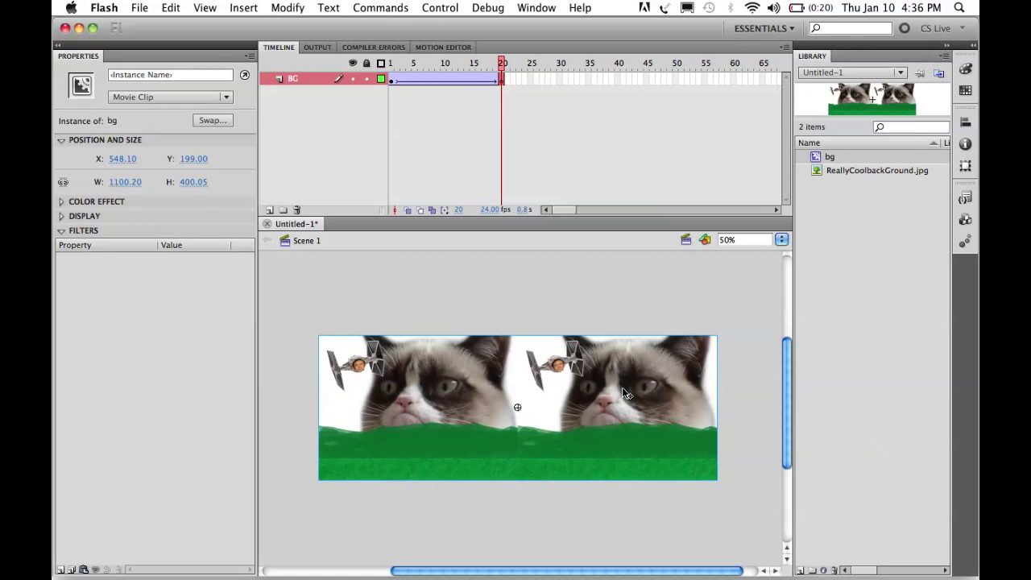
pyautogui.press('Left')
pyautogui.press('Left')
pyautogui.press('Left')
pyautogui.press('Left')
pyautogui.press('Left')
pyautogui.press('Left')
pyautogui.press('Left')
pyautogui.press('Left')
pyautogui.press('Left')
pyautogui.press('Left')
pyautogui.press('Left')
pyautogui.press('Left')
pyautogui.press('Left')
pyautogui.press('Left')
pyautogui.press('Left')
pyautogui.press('Left')
pyautogui.press('Left')
pyautogui.press('Left')
pyautogui.press('Left')
pyautogui.press('Left')
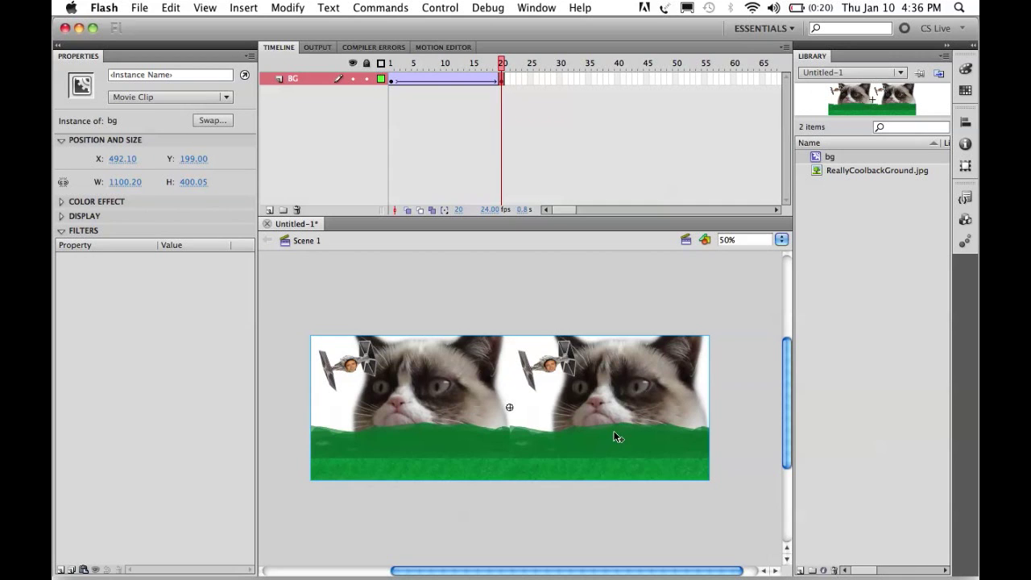
pyautogui.press('Left')
pyautogui.press('Left')
pyautogui.press('Left')
pyautogui.press('Left')
pyautogui.press('Left')
pyautogui.press('Left')
pyautogui.press('Left')
pyautogui.press('Left')
pyautogui.press('Left')
pyautogui.press('Left')
pyautogui.press('Left')
pyautogui.press('Left')
pyautogui.press('Left')
pyautogui.press('Left')
pyautogui.press('Left')
pyautogui.press('Left')
pyautogui.press('Left')
pyautogui.press('Left')
pyautogui.press('Left')
pyautogui.press('Left')
pyautogui.press('Left')
pyautogui.press('Left')
pyautogui.press('Left')
pyautogui.press('Left')
pyautogui.press('Left')
pyautogui.press('Left')
pyautogui.press('Left')
pyautogui.press('Left')
pyautogui.press('Left')
pyautogui.press('Left')
pyautogui.press('Left')
pyautogui.press('Left')
pyautogui.press('Left')
pyautogui.press('Left')
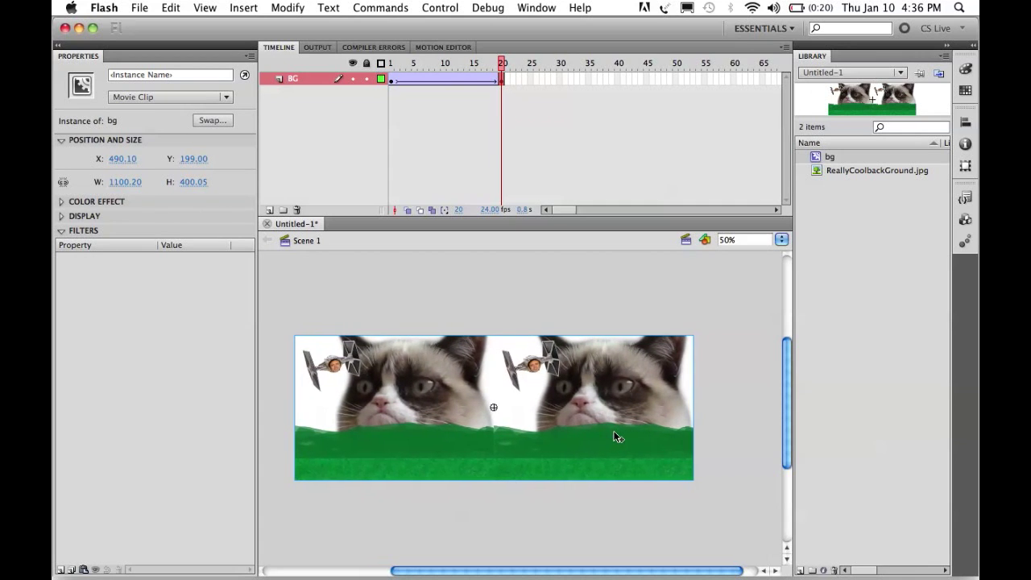
pyautogui.press('Left')
pyautogui.press('Left')
pyautogui.press('Left')
pyautogui.press('Left')
pyautogui.press('Left')
pyautogui.press('Left')
pyautogui.press('Left')
pyautogui.press('Left')
pyautogui.press('Left')
pyautogui.press('Left')
pyautogui.press('Left')
pyautogui.press('Left')
pyautogui.press('Left')
pyautogui.press('Left')
pyautogui.press('Left')
pyautogui.press('Left')
pyautogui.press('Left')
pyautogui.press('Left')
pyautogui.press('Left')
pyautogui.press('Left')
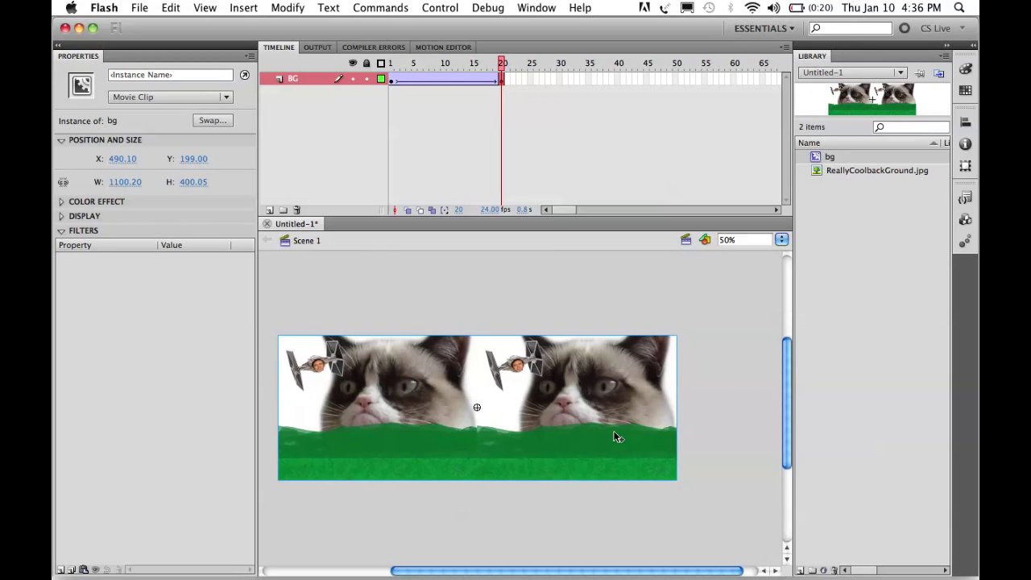
pyautogui.press('Left')
pyautogui.press('Left')
pyautogui.press('Left')
pyautogui.press('Left')
pyautogui.press('Left')
pyautogui.press('Left')
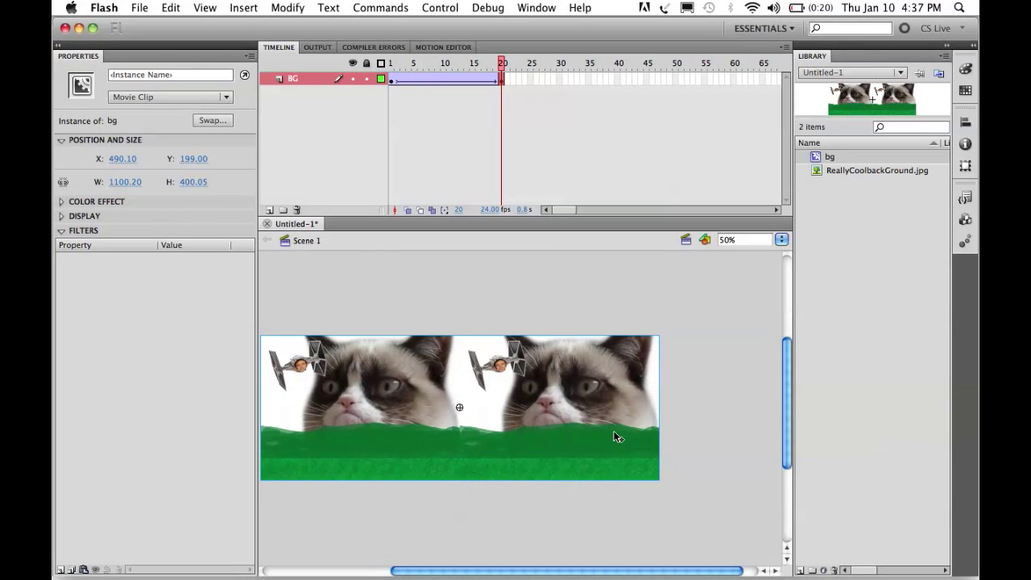
pyautogui.press('Left')
pyautogui.press('Left')
pyautogui.press('Left')
pyautogui.press('Left')
pyautogui.press('Left')
pyautogui.press('Left')
pyautogui.press('Left')
pyautogui.press('Left')
pyautogui.press('Left')
pyautogui.press('Left')
pyautogui.press('Left')
pyautogui.press('Left')
pyautogui.press('Left')
pyautogui.press('Left')
pyautogui.press('Left')
pyautogui.press('Left')
pyautogui.press('Left')
pyautogui.press('Left')
pyautogui.press('Left')
pyautogui.press('Left')
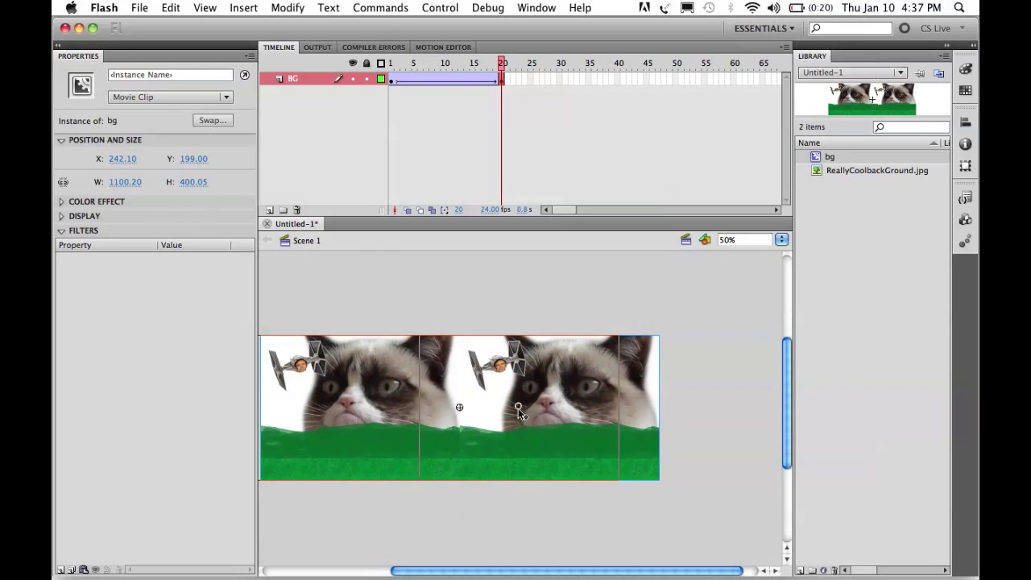
pyautogui.press('Left')
pyautogui.press('Left')
pyautogui.press('Left')
pyautogui.press('Left')
pyautogui.press('Left')
pyautogui.press('Left')
pyautogui.press('Left')
pyautogui.press('Left')
pyautogui.press('Left')
pyautogui.hotkey('shift', 'Left')
pyautogui.hotkey('shift', 'Left')
pyautogui.hotkey('shift', 'Left')
pyautogui.hotkey('shift', 'Left')
pyautogui.hotkey('shift', 'Left')
pyautogui.hotkey('shift', 'Left')
pyautogui.hotkey('shift', 'Left')
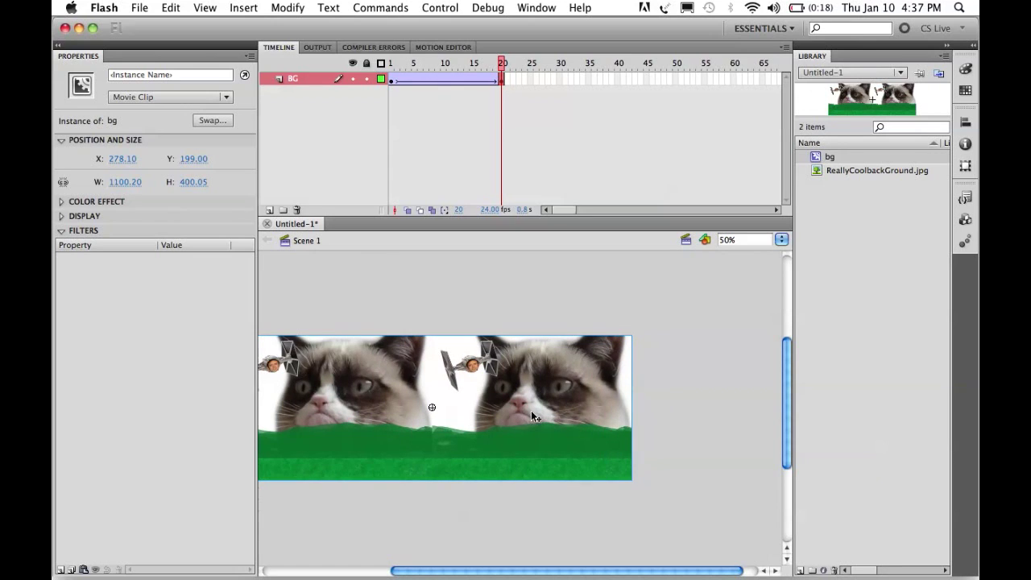
pyautogui.moveTo(530, 410); pyautogui.dragTo(415, 417)
pyautogui.hscroll(-5, 637, 369)
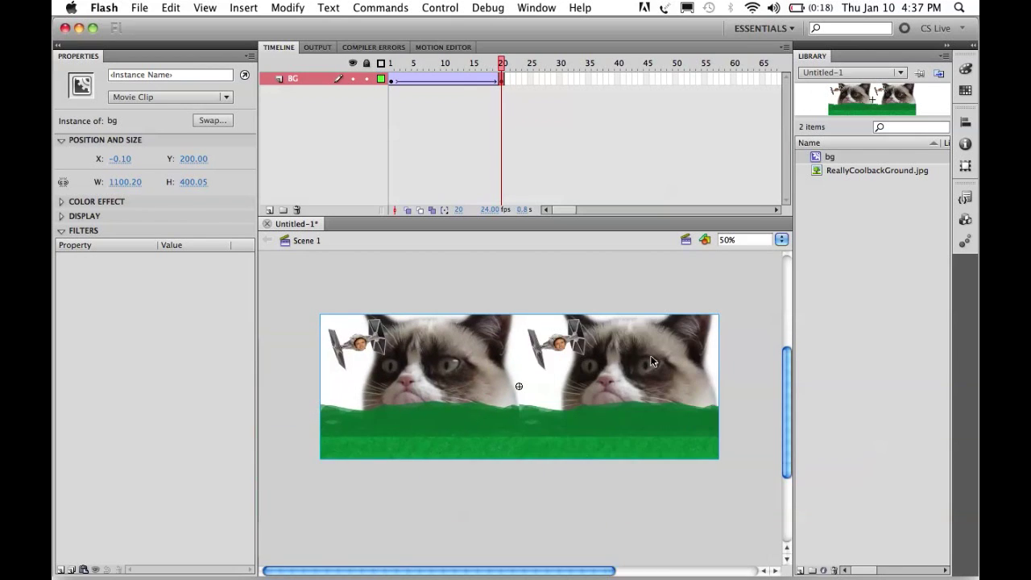
pyautogui.click(392, 64)
pyautogui.press('Return')
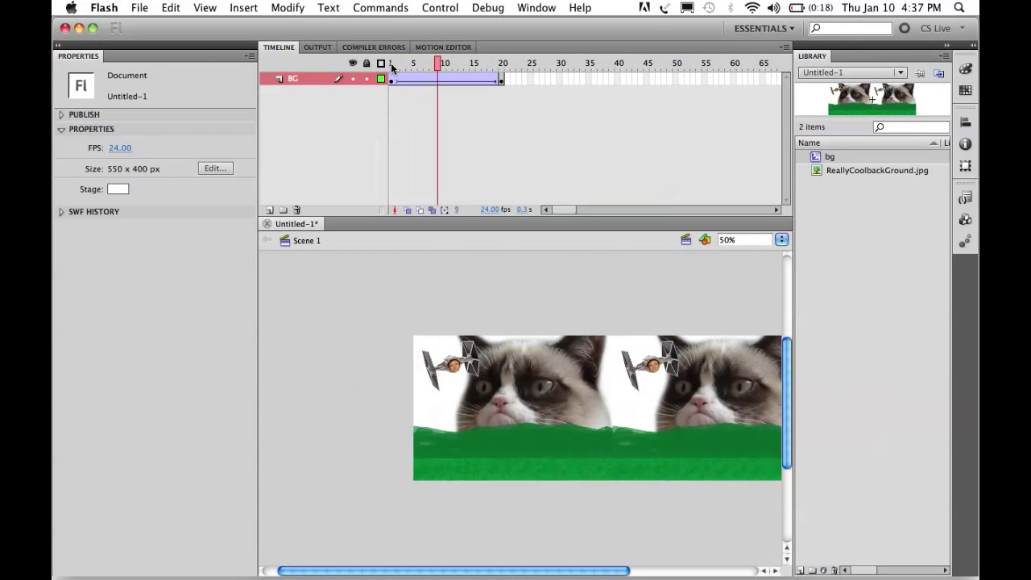
pyautogui.click(390, 64)
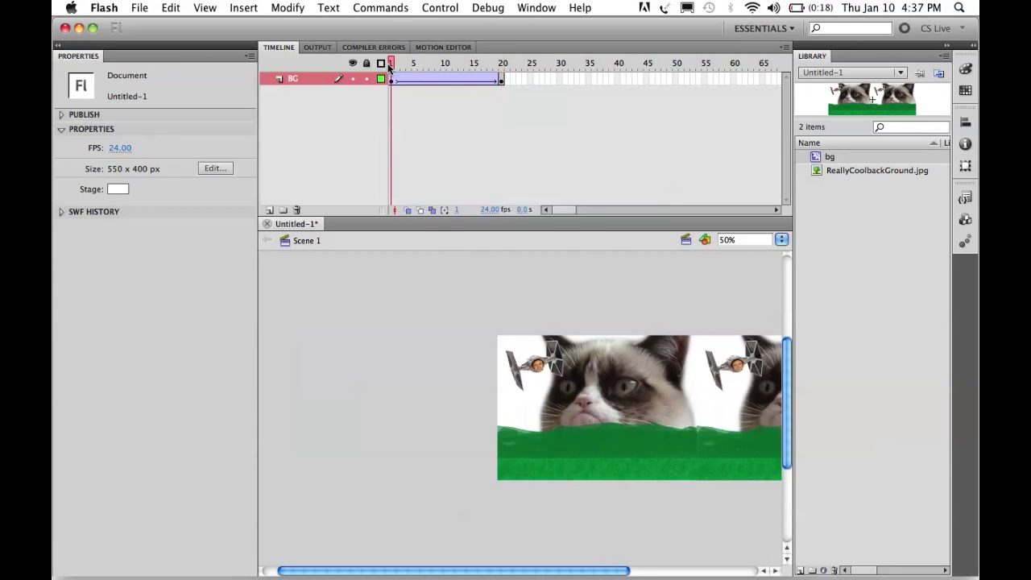
pyautogui.press('Return')
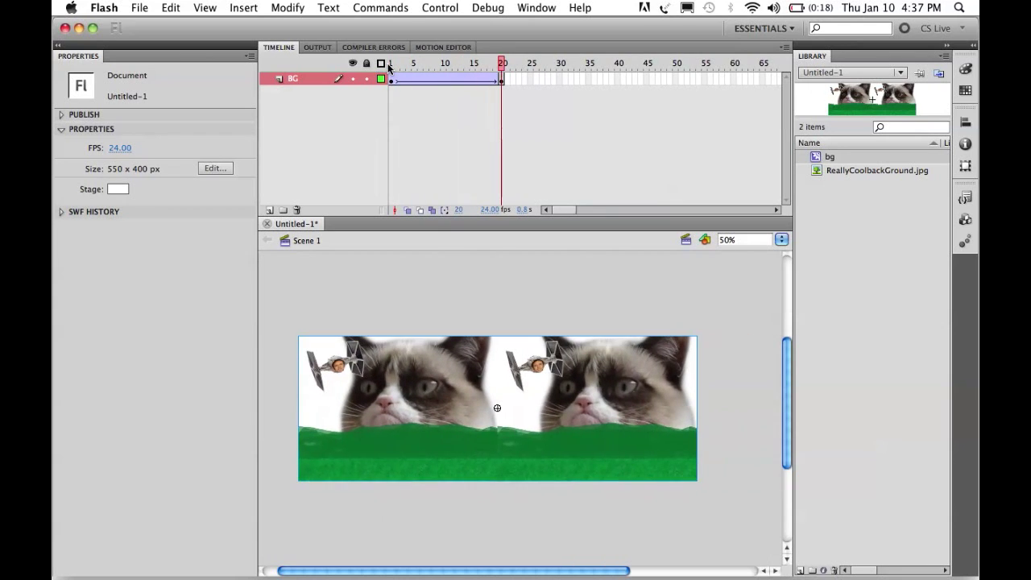
pyautogui.click(391, 64)
pyautogui.press('Return')
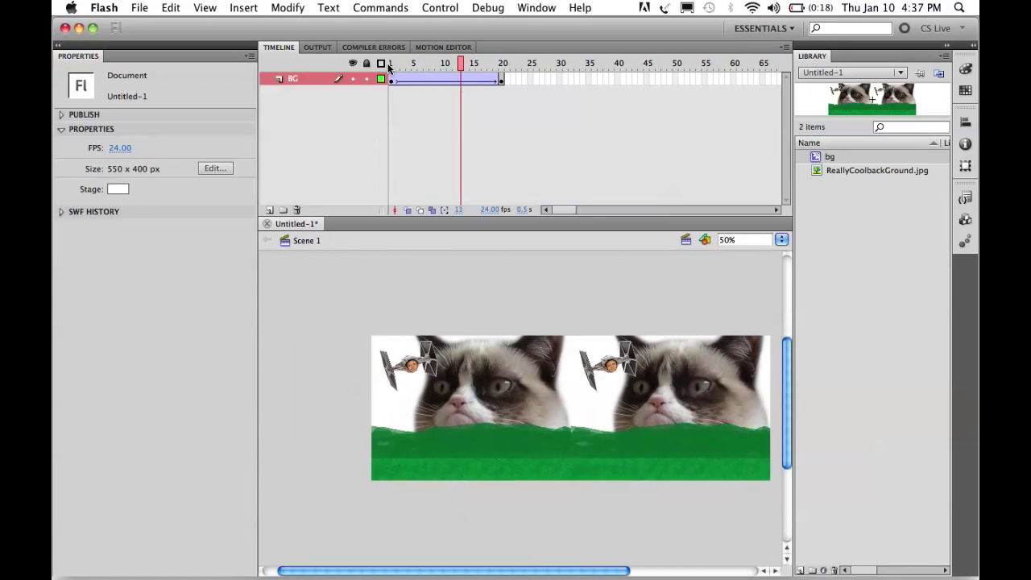